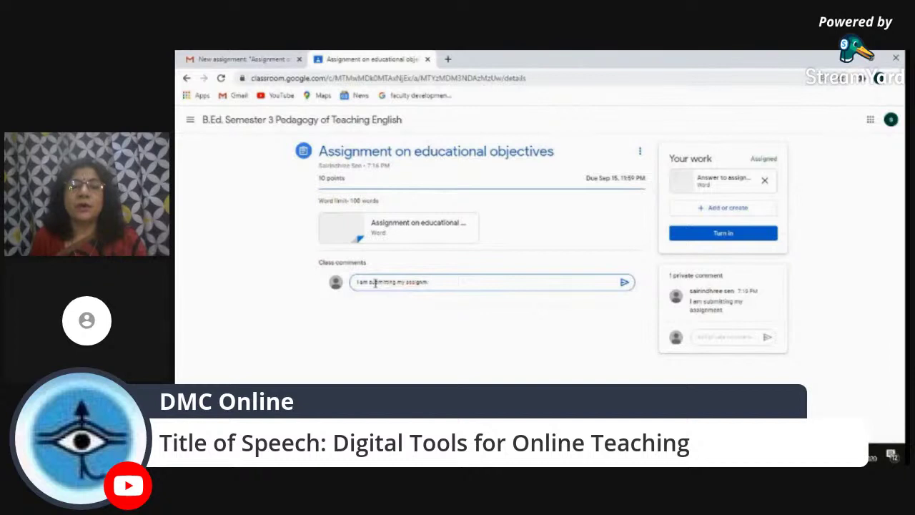
# - Post the class comment "I am submitting my assignment." and turn in the attached answer document for the educational objectives assignment
pyautogui.write('ent.')
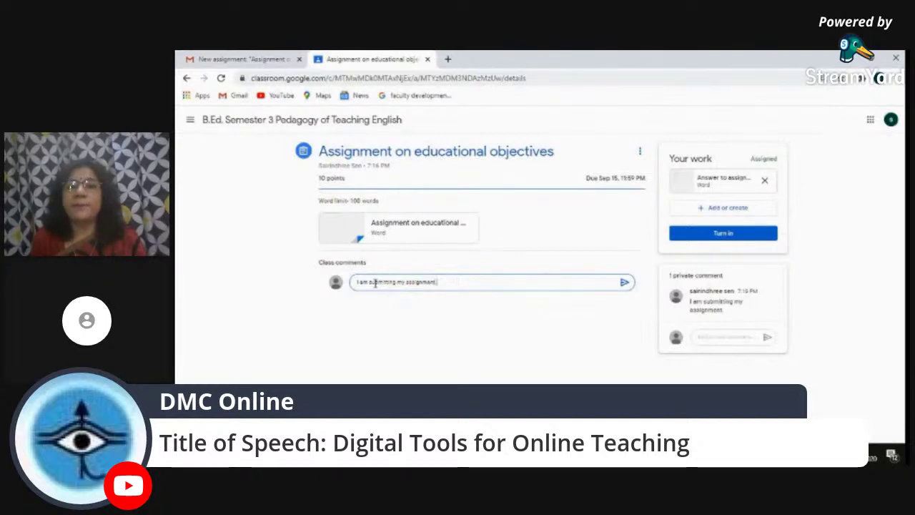
pyautogui.click(624, 283)
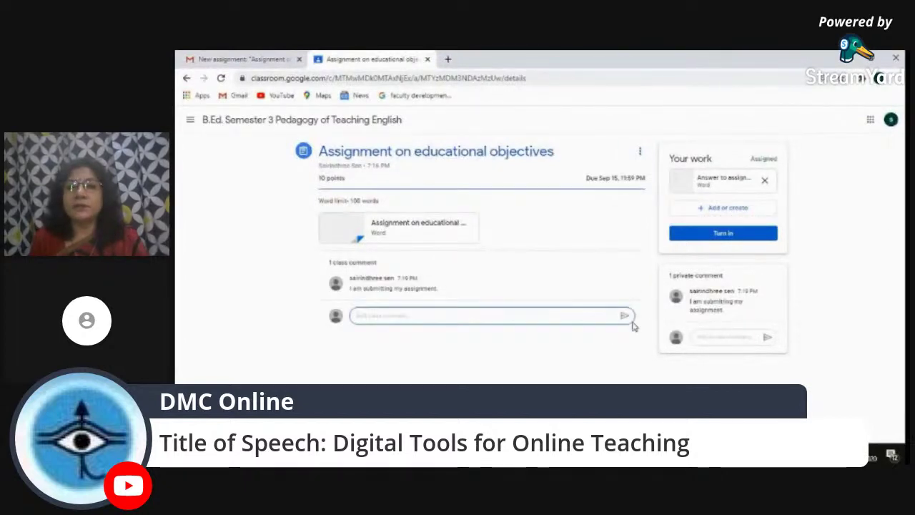
pyautogui.click(706, 236)
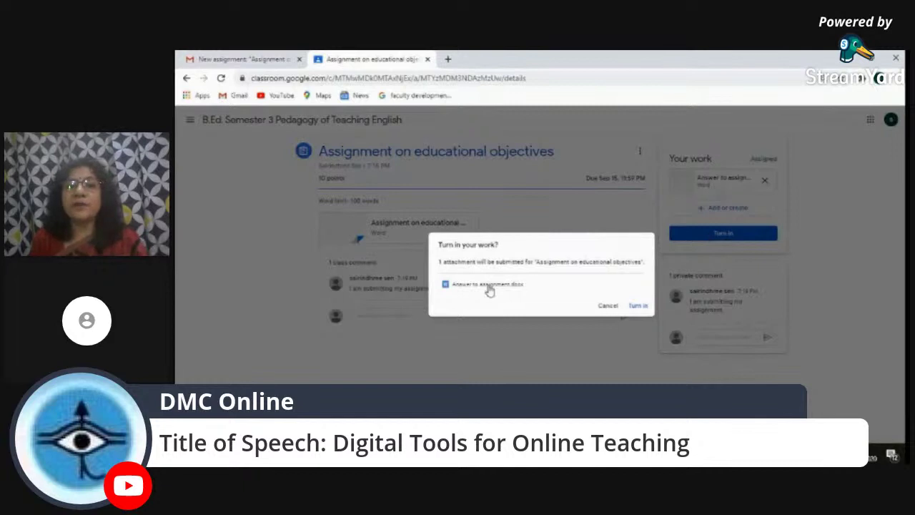
pyautogui.click(637, 306)
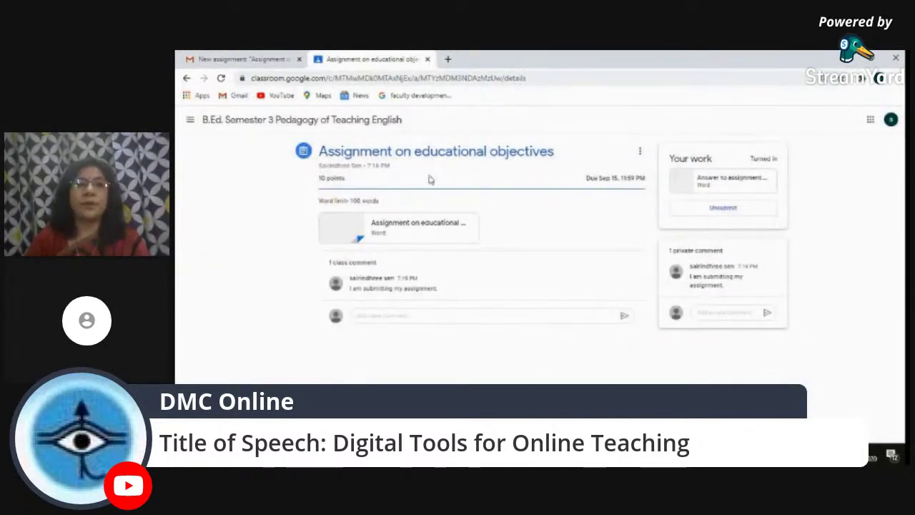
# - Open the turned-in Answer to assignment.docx from the newer "Assignment on educational objectives" under the instructional objectives topic in the teacher's classwork
pyautogui.click(247, 59)
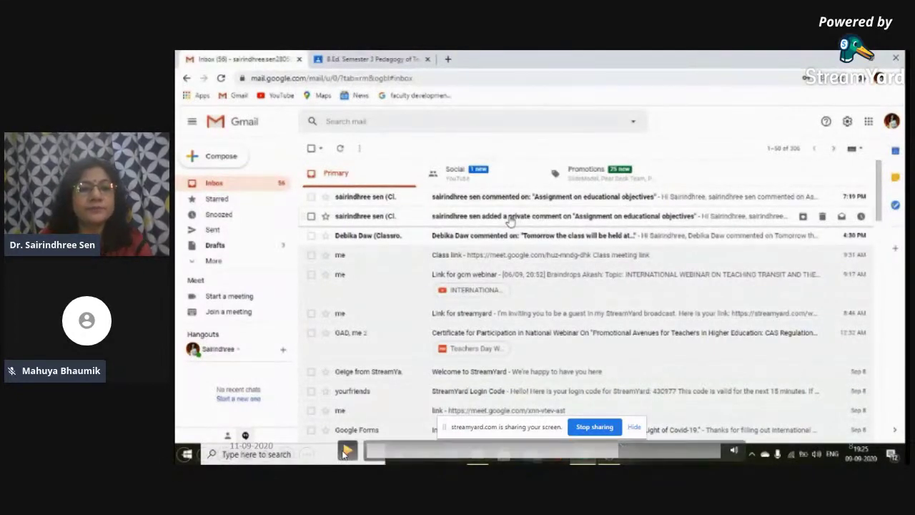
pyautogui.click(377, 59)
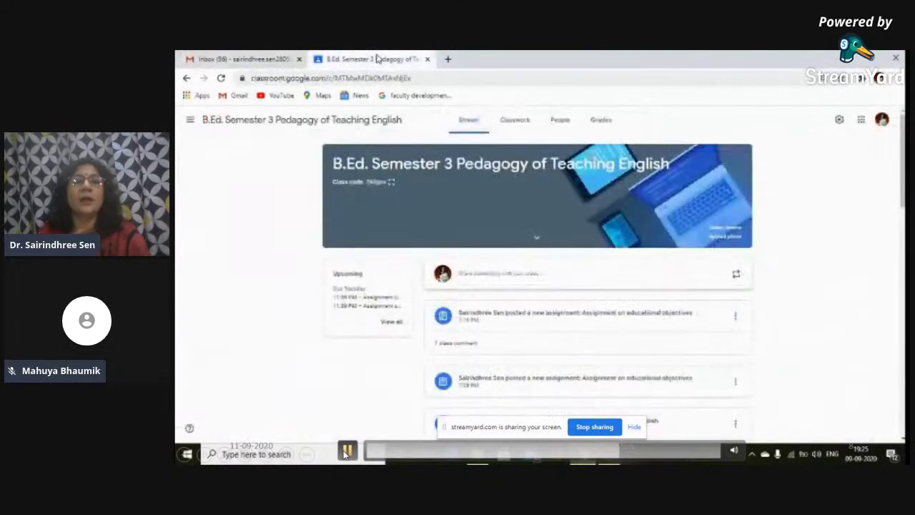
pyautogui.click(531, 124)
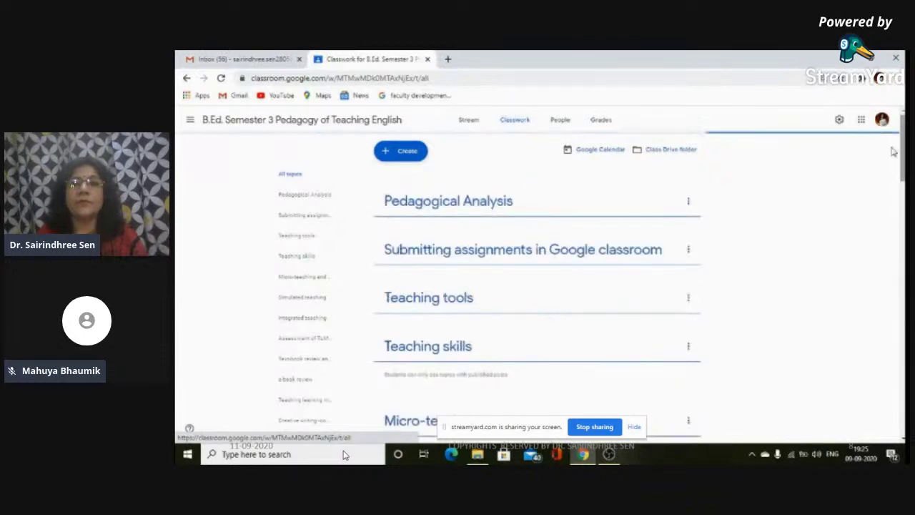
pyautogui.scroll(-2, 536, 286)
pyautogui.scroll(-15, 669, 326)
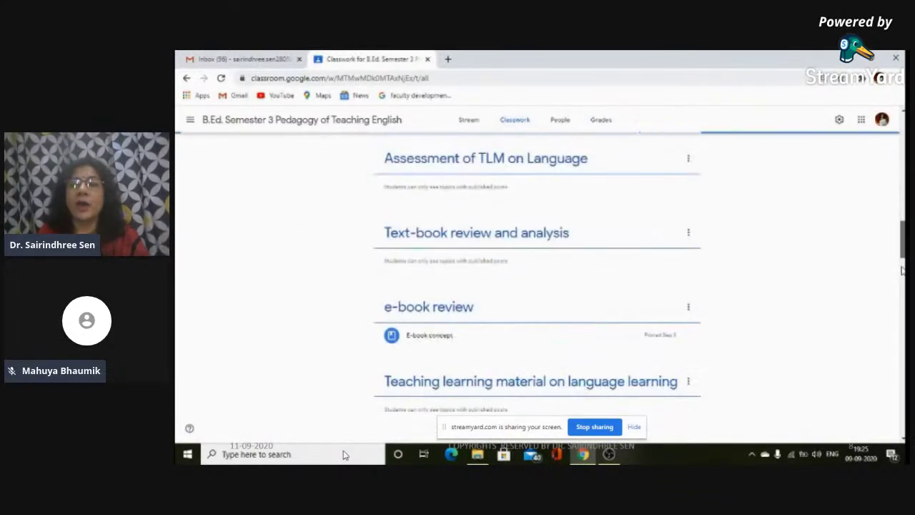
pyautogui.scroll(-15, 669, 326)
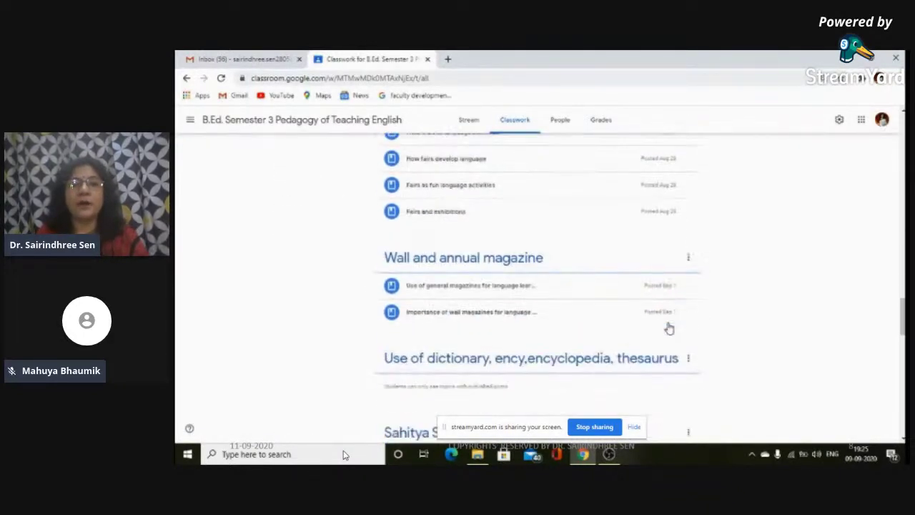
pyautogui.scroll(-12, 669, 326)
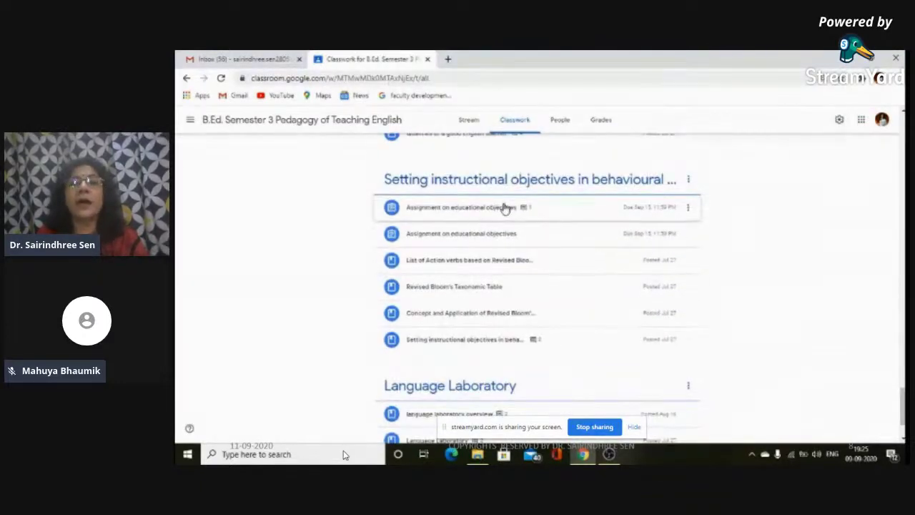
pyautogui.click(479, 210)
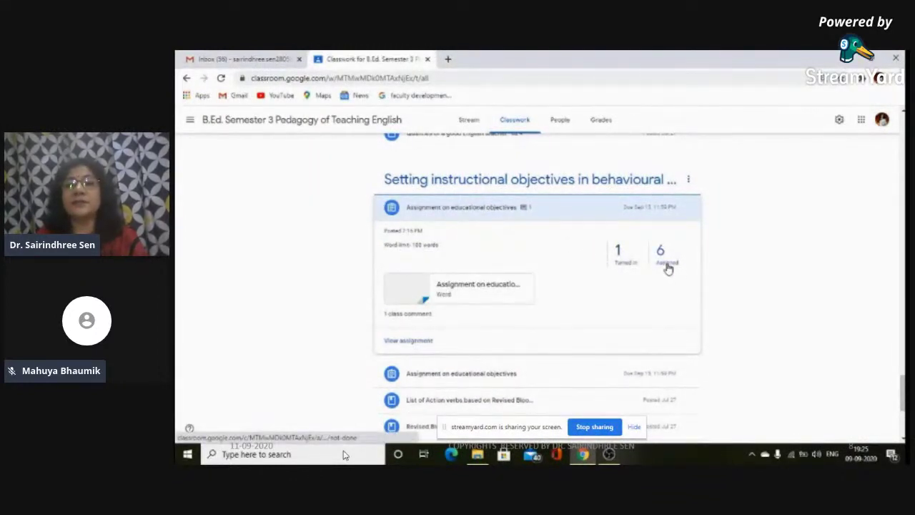
pyautogui.click(405, 341)
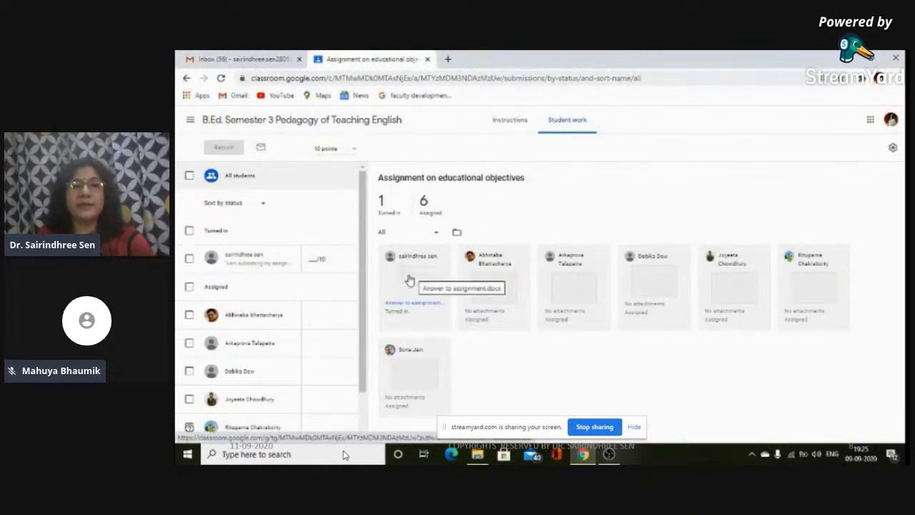
pyautogui.click(409, 279)
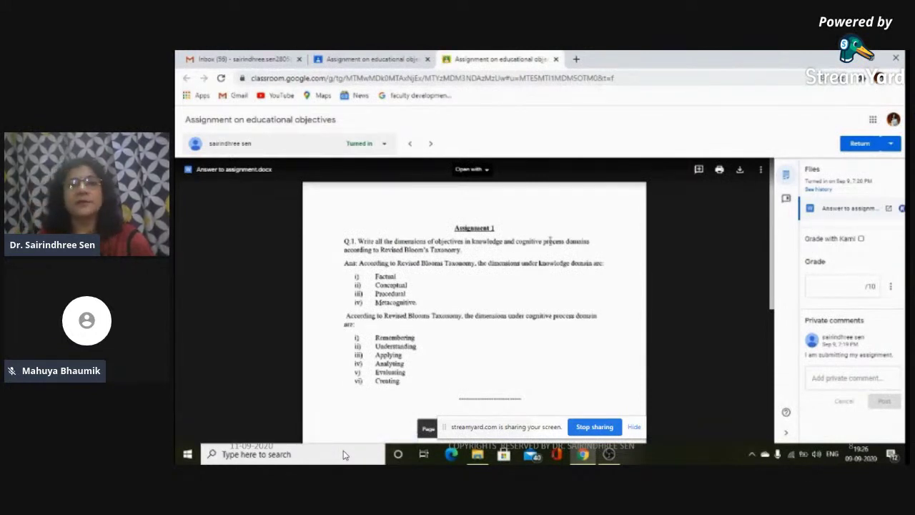
# - Add the comment "Correct" to the words "knowledge domain" in the student's answer document
pyautogui.click(698, 171)
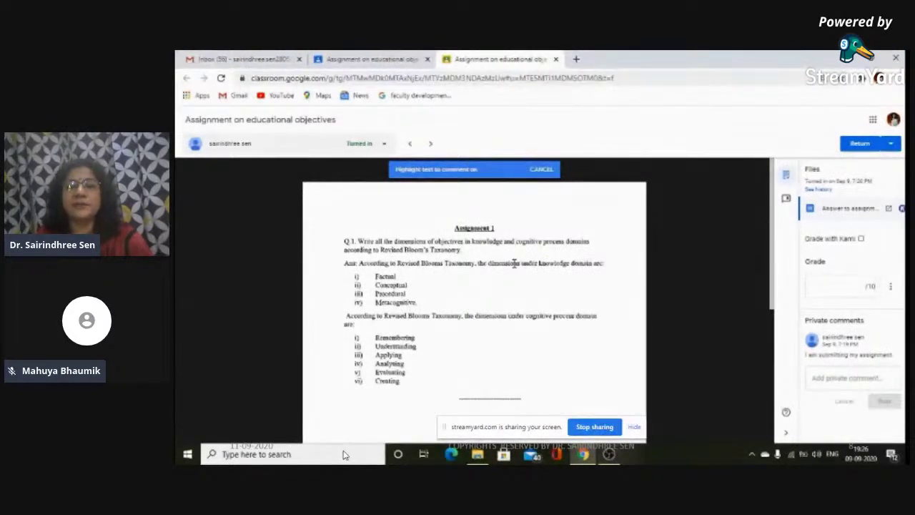
pyautogui.moveTo(539, 265); pyautogui.dragTo(581, 262)
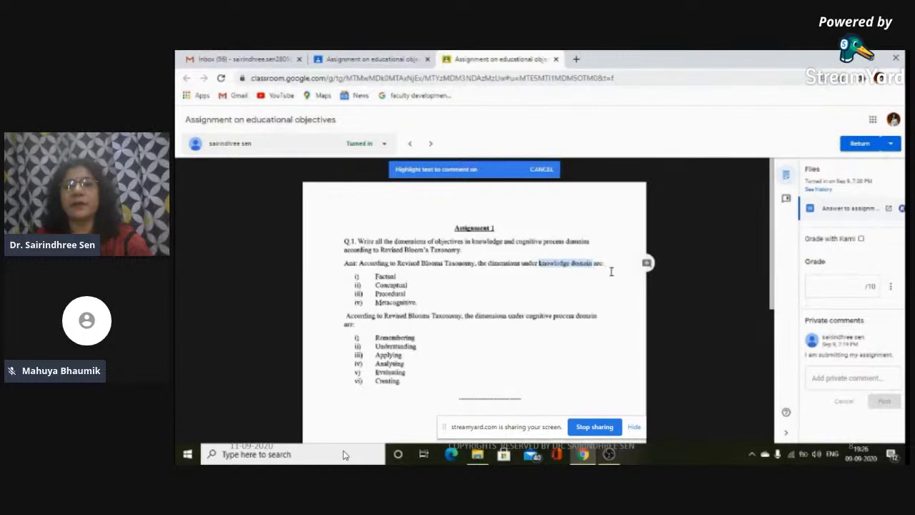
pyautogui.click(647, 263)
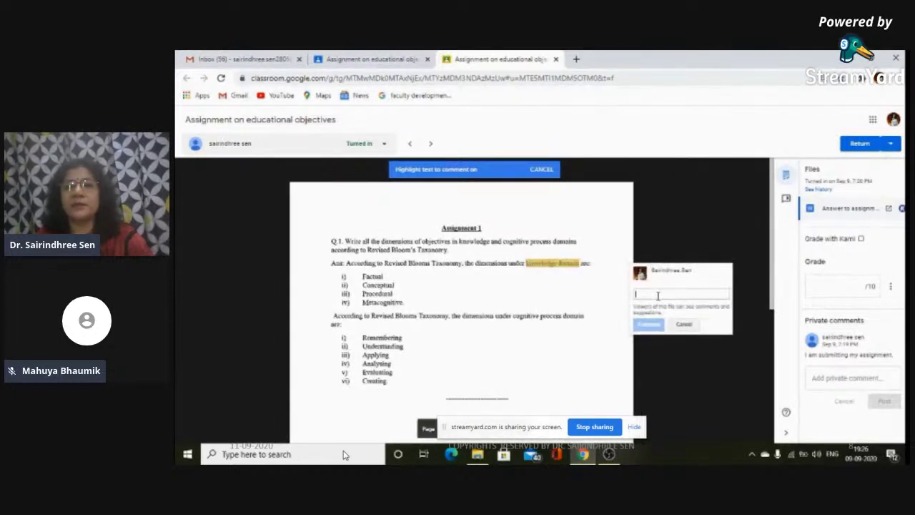
pyautogui.write('Com')
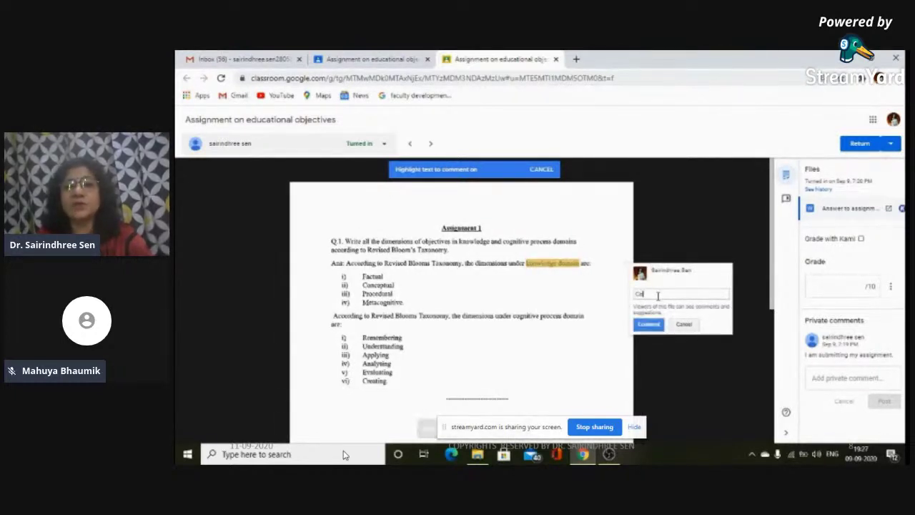
pyautogui.write('ment')
pyautogui.click(648, 323)
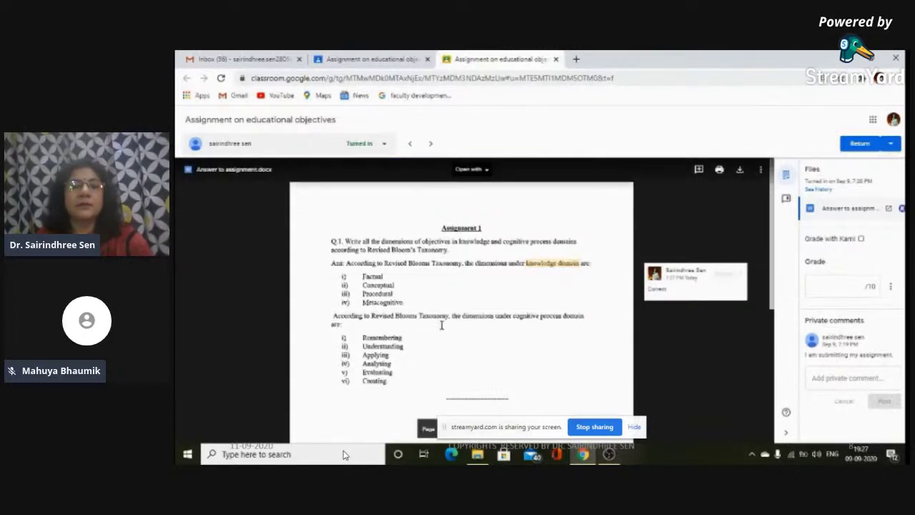
# - Add the comment "Correct" to the words "cognitive process domain" in the student's answer
pyautogui.moveTo(513, 316); pyautogui.dragTo(586, 315)
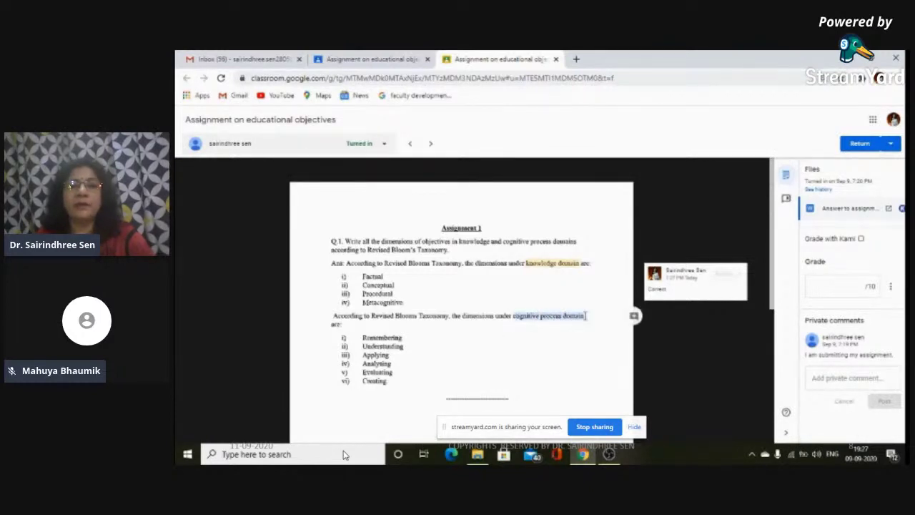
pyautogui.click(634, 315)
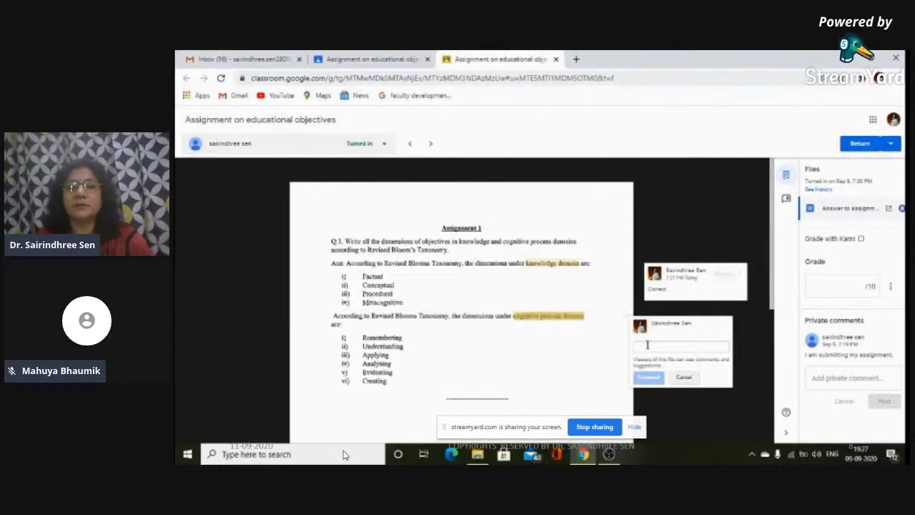
pyautogui.write('ct')
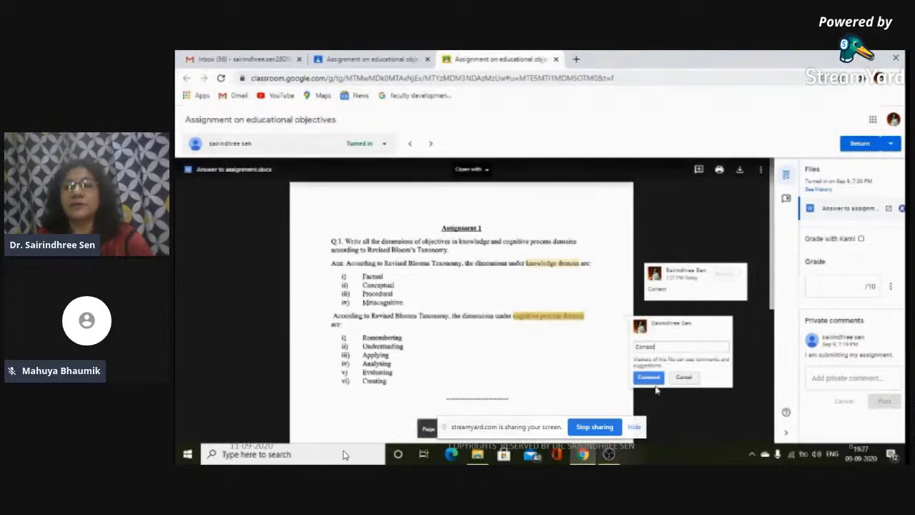
pyautogui.click(648, 378)
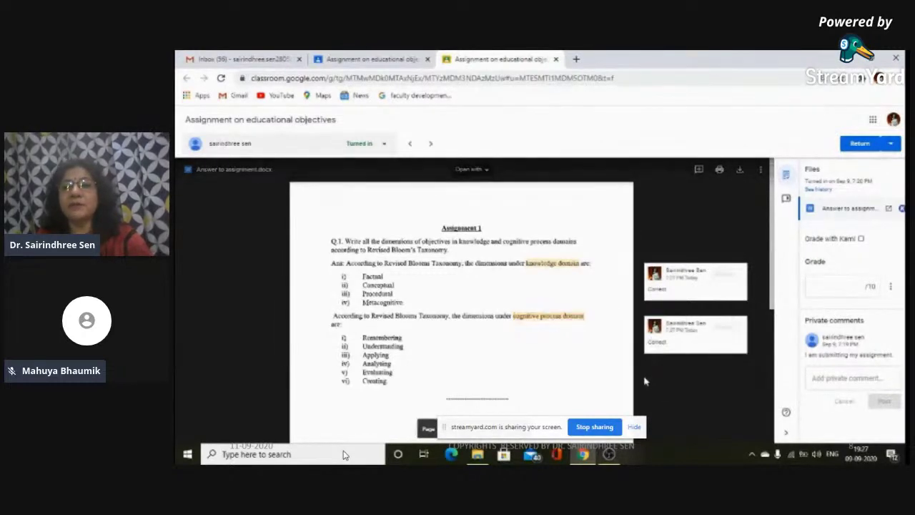
# - Grade the submission 10 out of 10 and post the private comment "Very good" to the student
pyautogui.click(846, 287)
pyautogui.write('10')
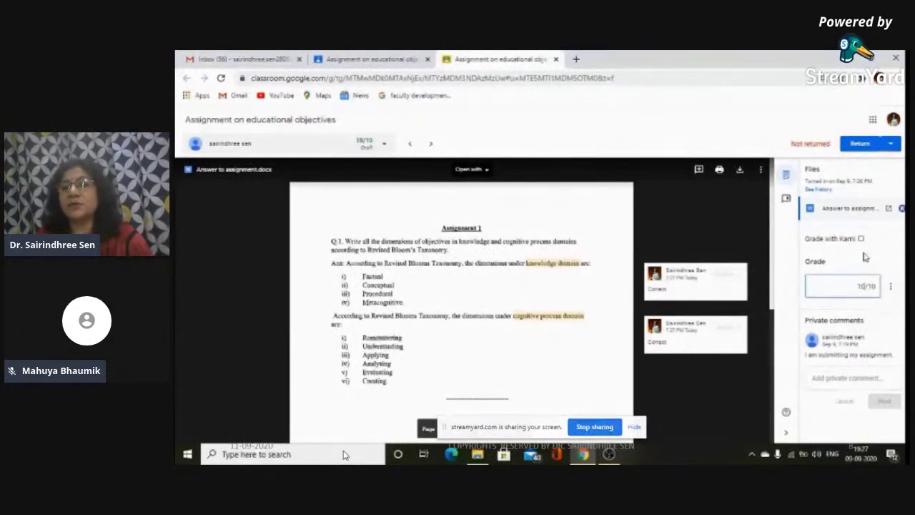
pyautogui.click(825, 377)
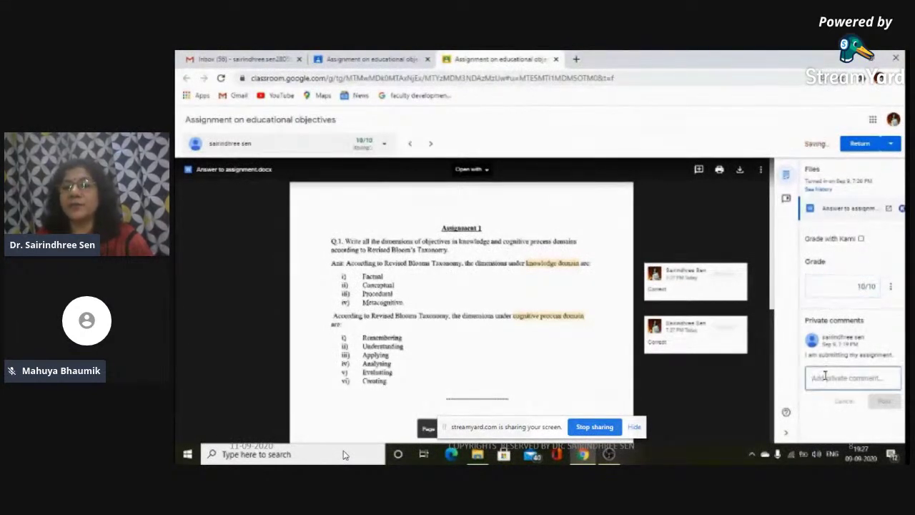
pyautogui.write('Very good')
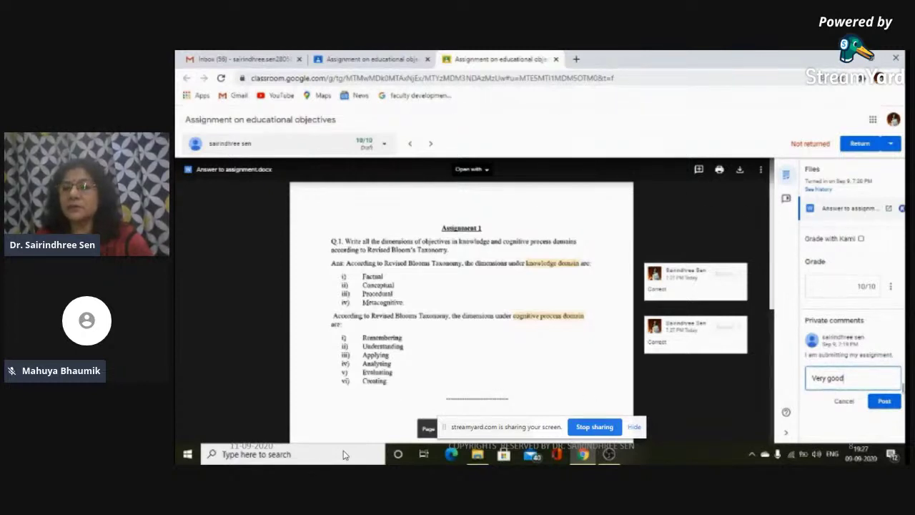
pyautogui.click(878, 406)
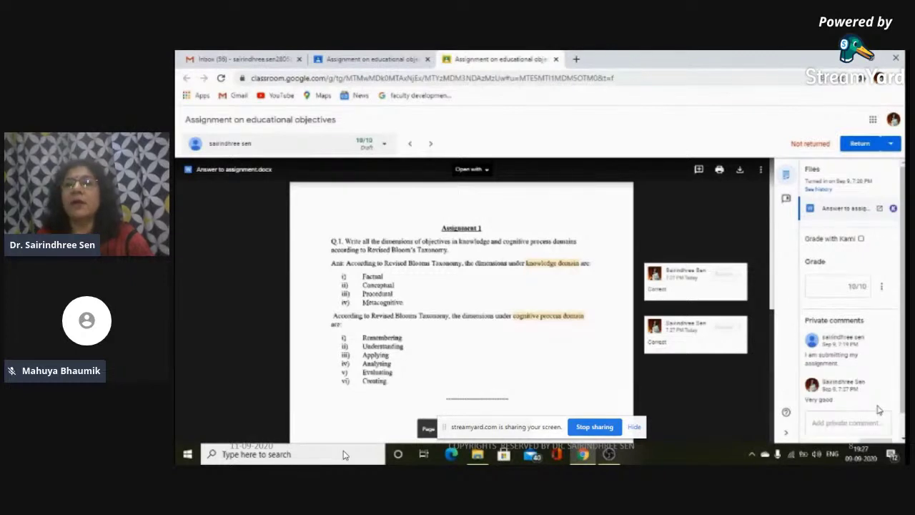
# - Return this graded submission to the student and confirm the return
pyautogui.click(891, 144)
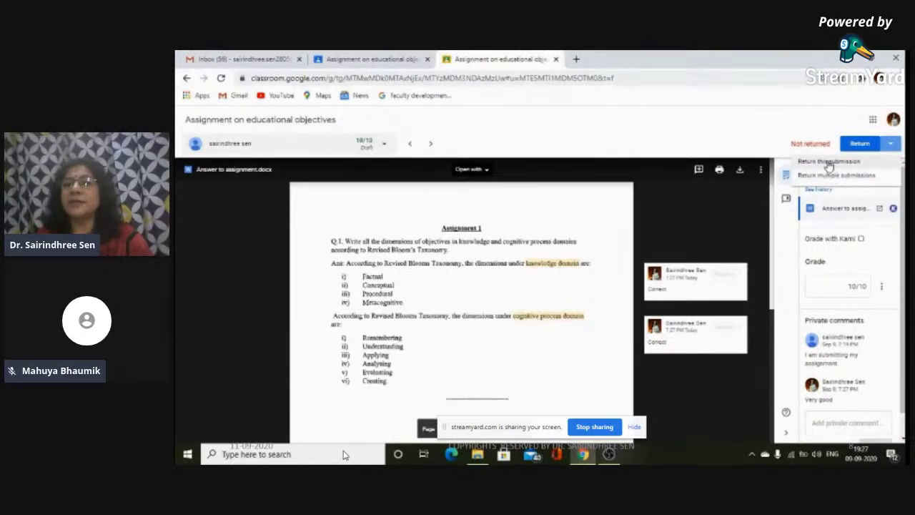
pyautogui.click(823, 165)
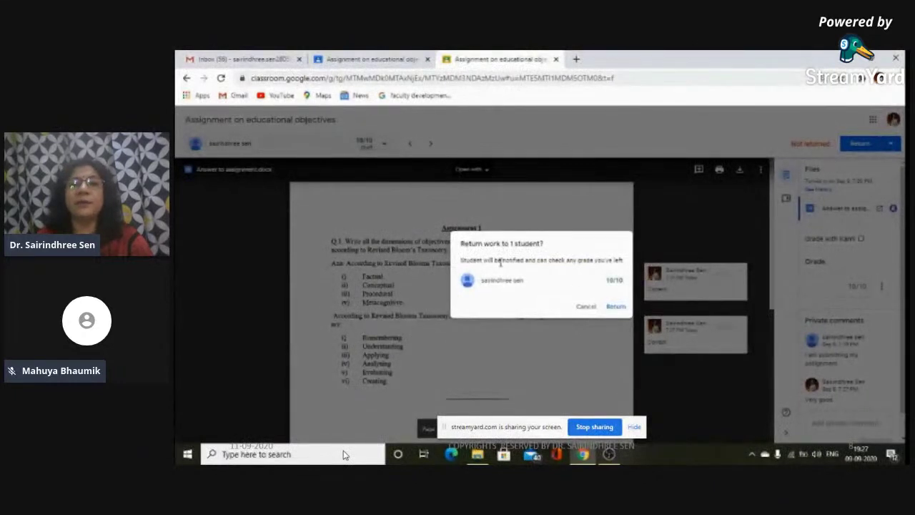
pyautogui.click(616, 309)
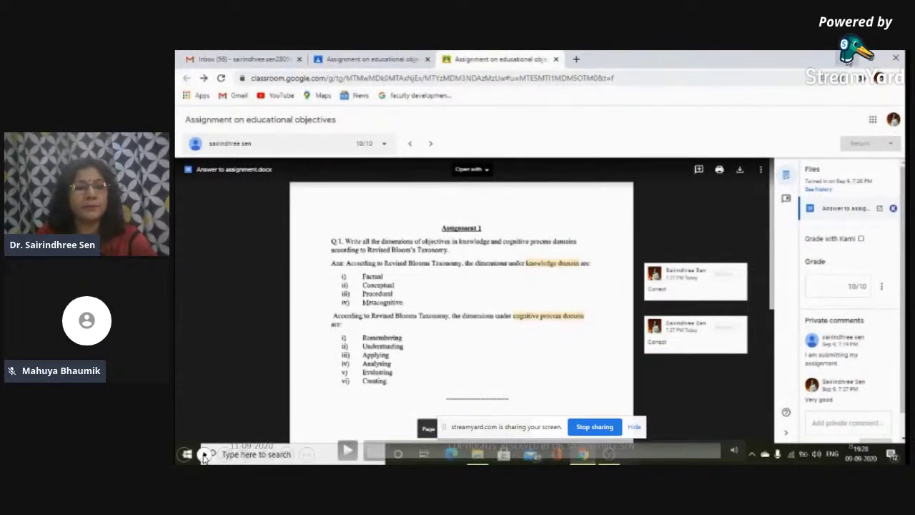
# - Switch back to the slideshow and advance it to the Google Classroom Rubrics slide
pyautogui.hotkey('alt', 'Tab')
pyautogui.click(204, 457)
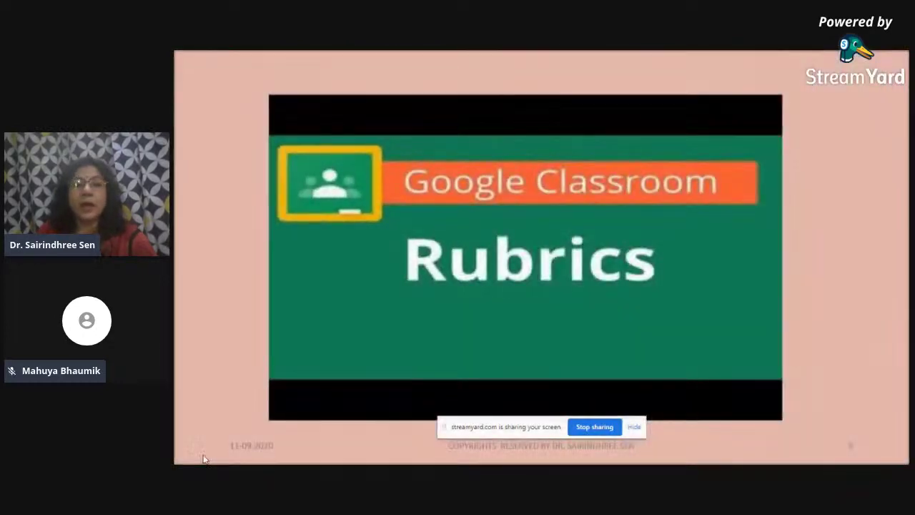
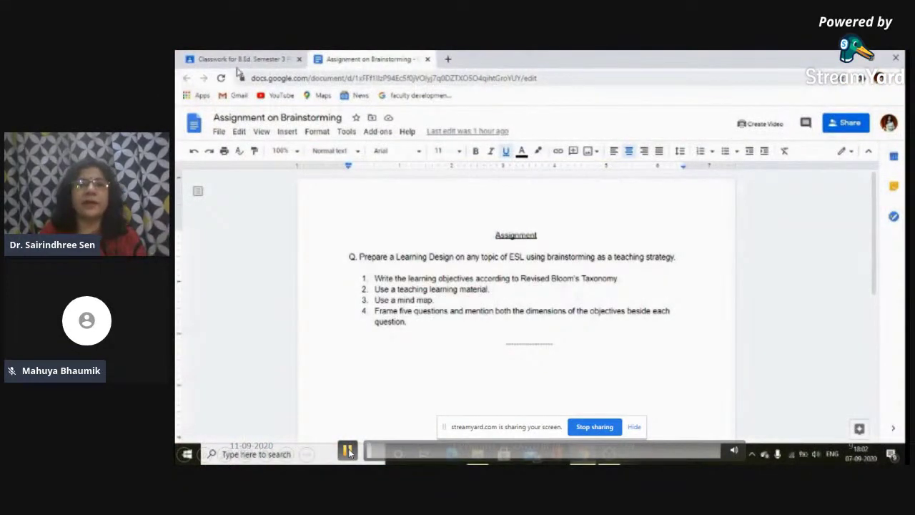
# - Start creating a new rubric for the classroom assignment "Assignment on Brainstorming in ESL"
pyautogui.click(247, 62)
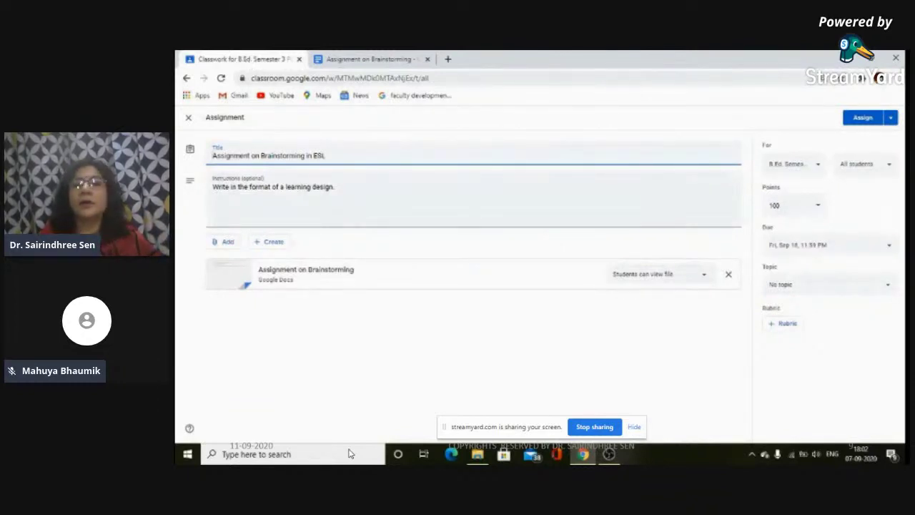
pyautogui.click(784, 324)
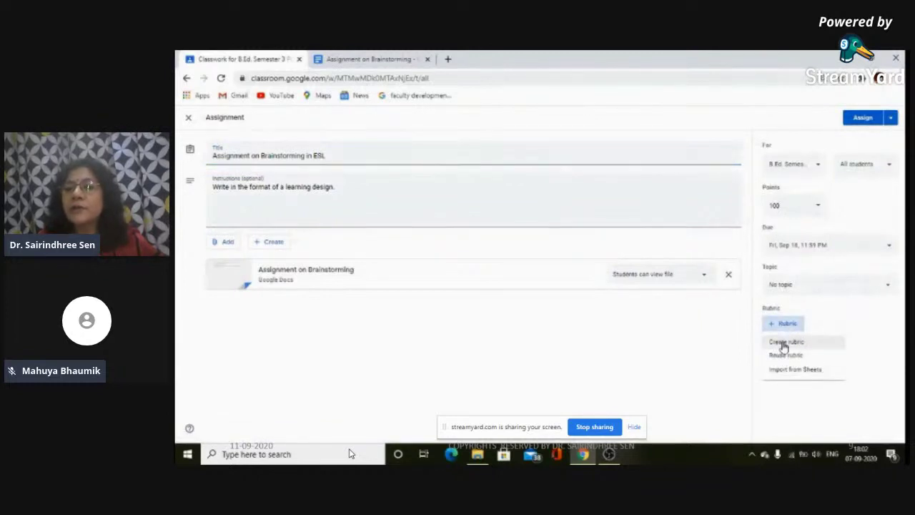
pyautogui.click(784, 344)
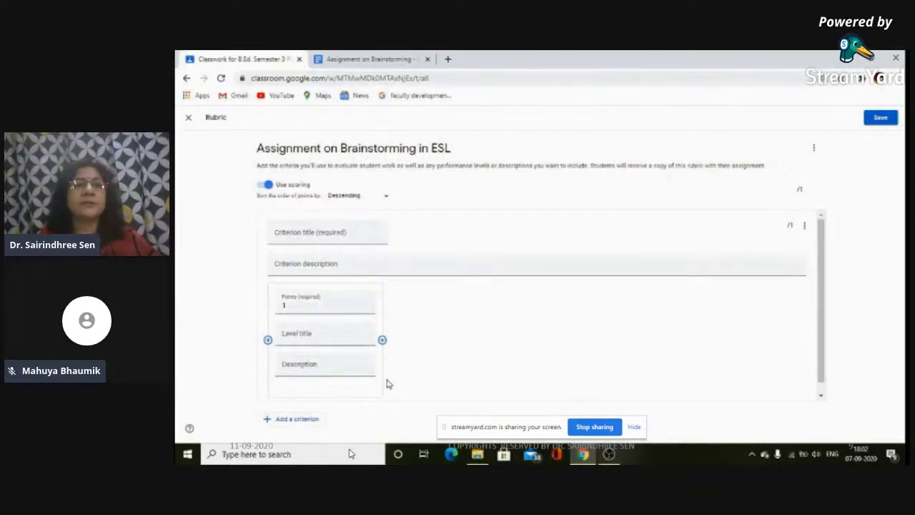
# - Check the assignment document's requirements and title the first rubric criterion "Learning objectives"
pyautogui.click(379, 60)
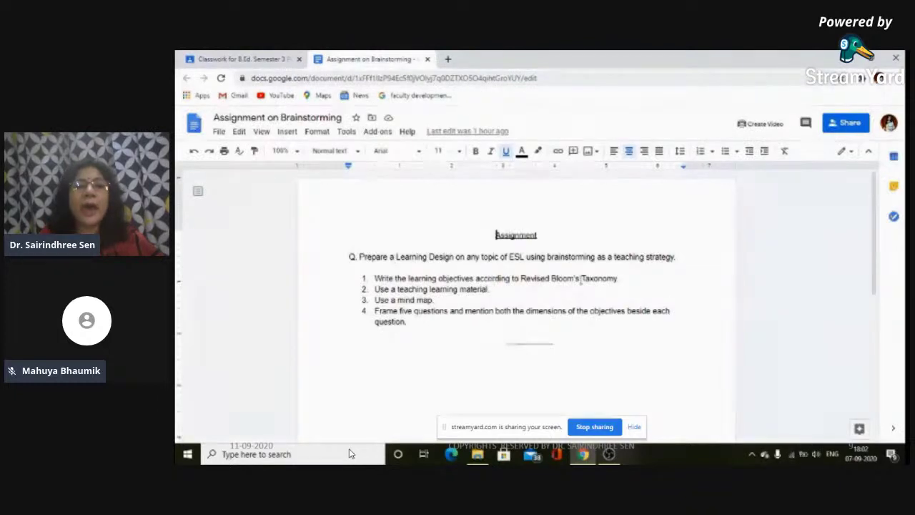
pyautogui.click(264, 59)
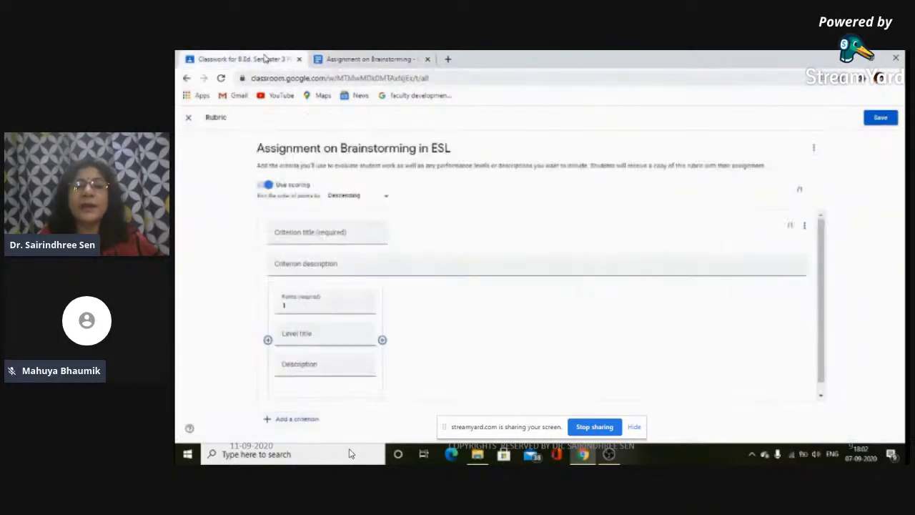
pyautogui.click(280, 234)
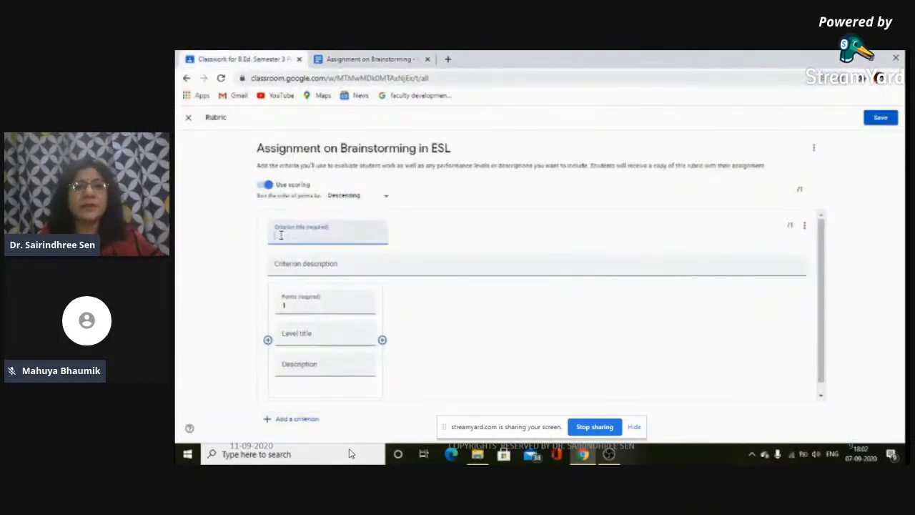
pyautogui.write('Learnin')
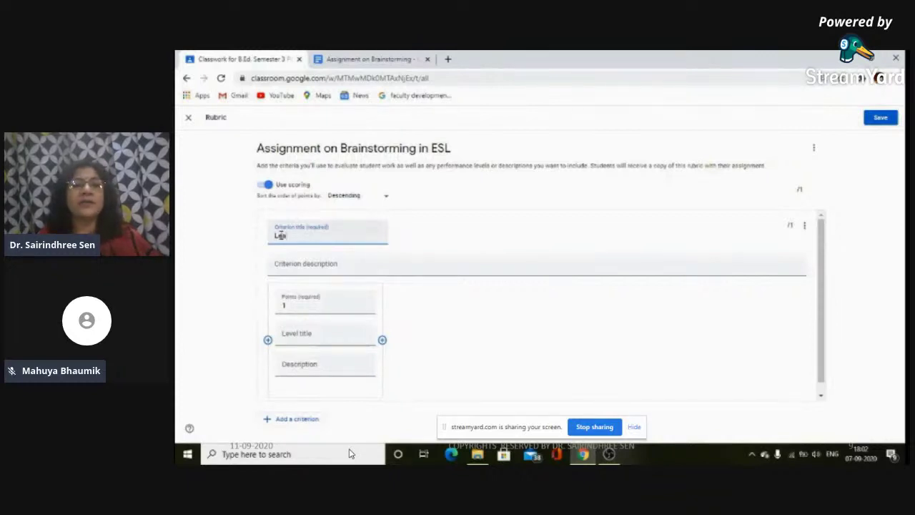
pyautogui.write('g object')
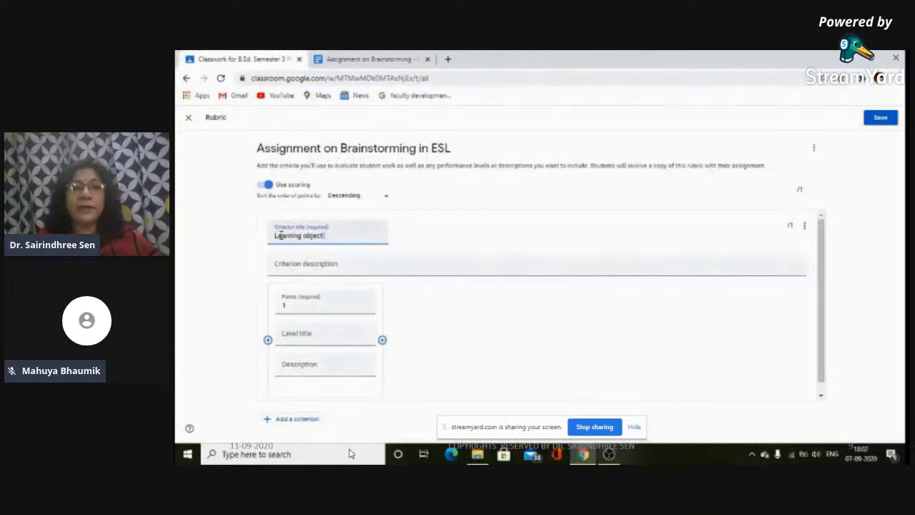
pyautogui.write('ives')
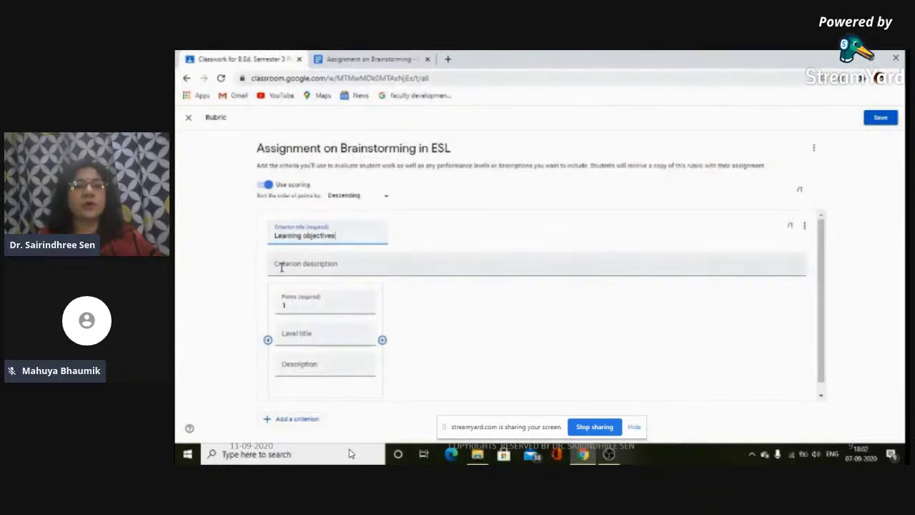
# - Describe the Learning objectives criterion as "All statements and action verbs must be correct"
pyautogui.click(281, 266)
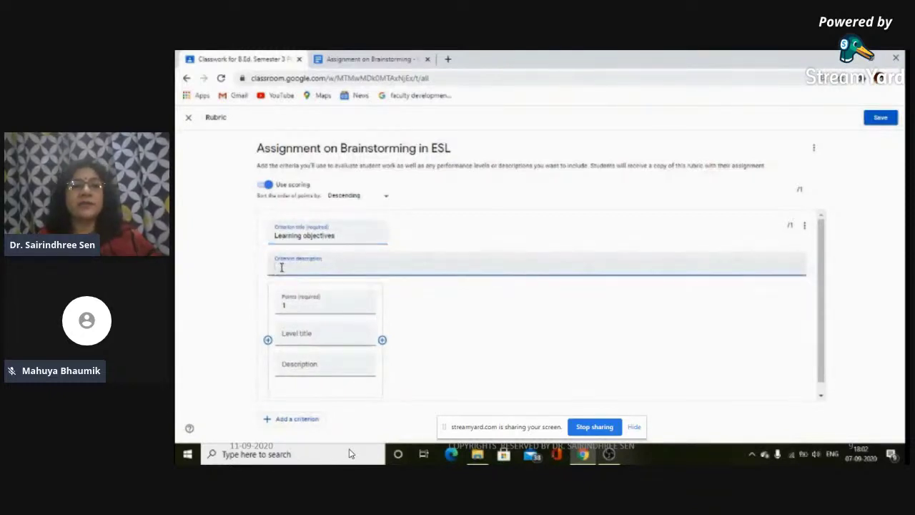
pyautogui.write('All stateme')
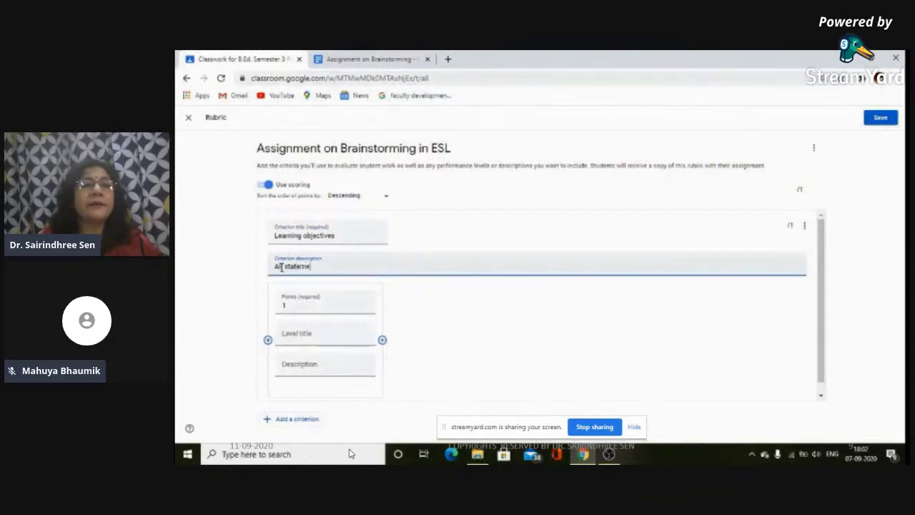
pyautogui.write('nts and act')
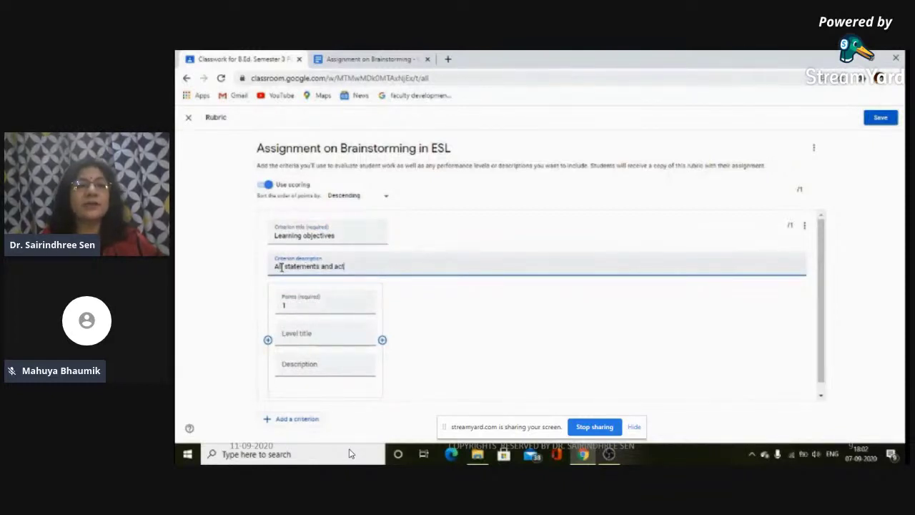
pyautogui.write('ion verbs')
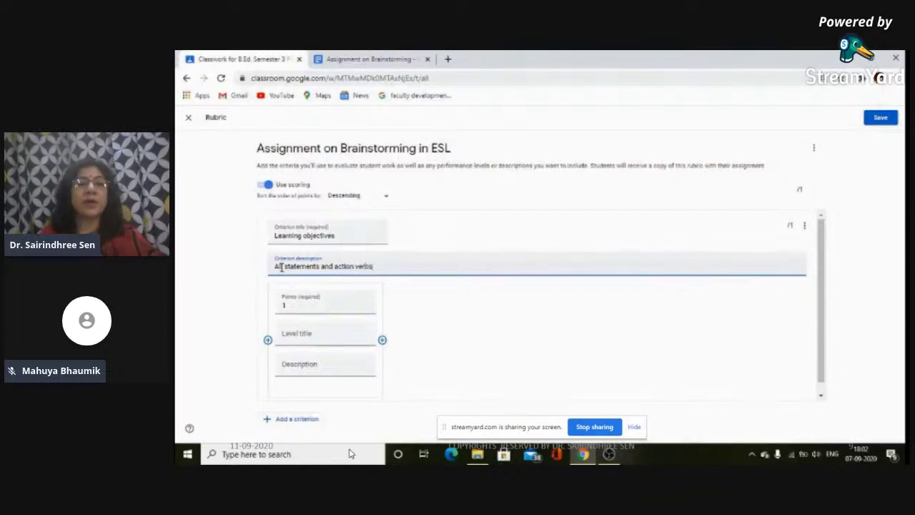
pyautogui.write(' must be correct')
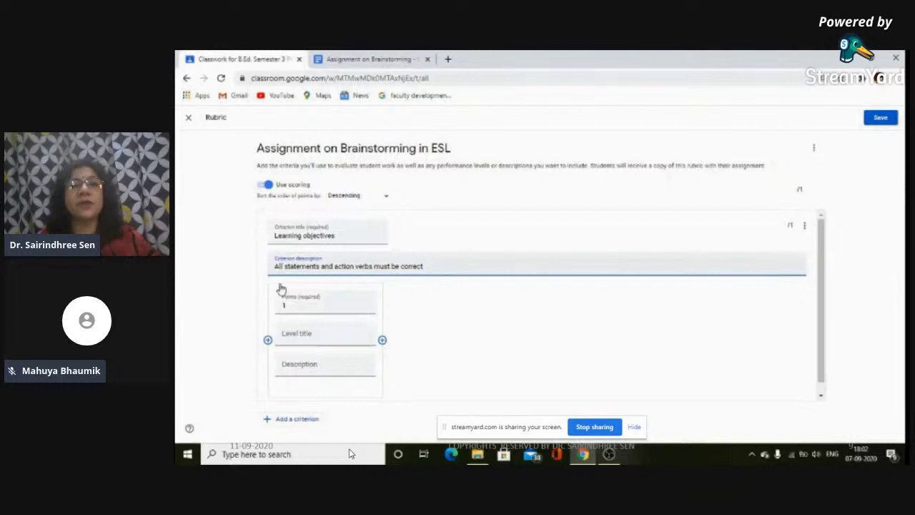
# - Set the first level of the Learning objectives criterion to 5 points, titled "Excellent" and described as "All correct"
pyautogui.click(298, 306)
pyautogui.press('BackSpace')
pyautogui.write('5')
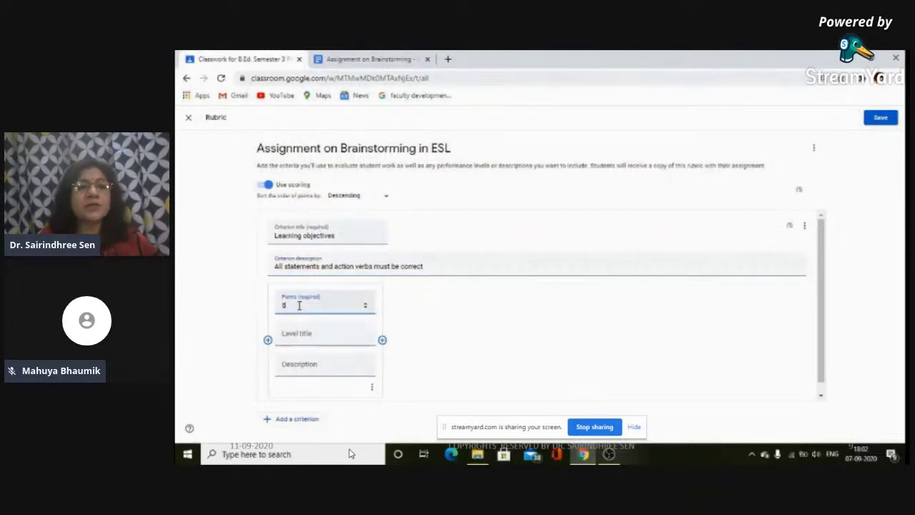
pyautogui.click(299, 336)
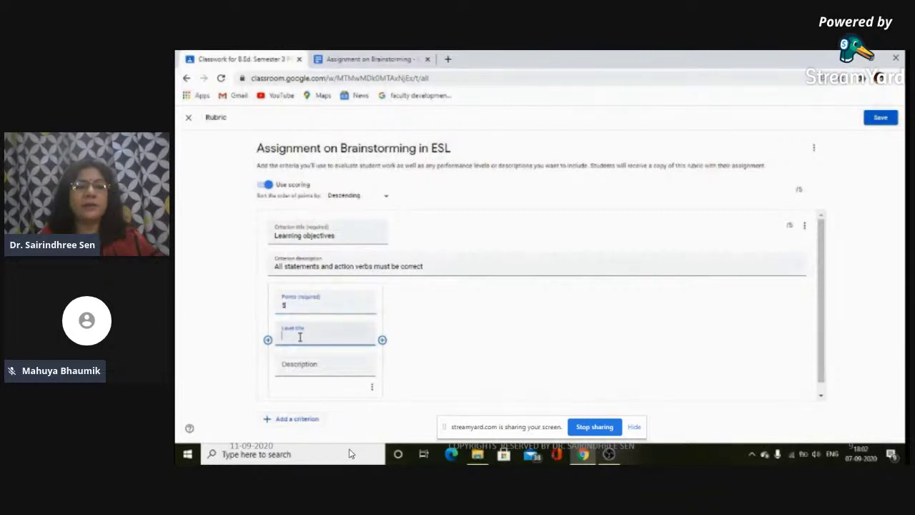
pyautogui.write('Excellent')
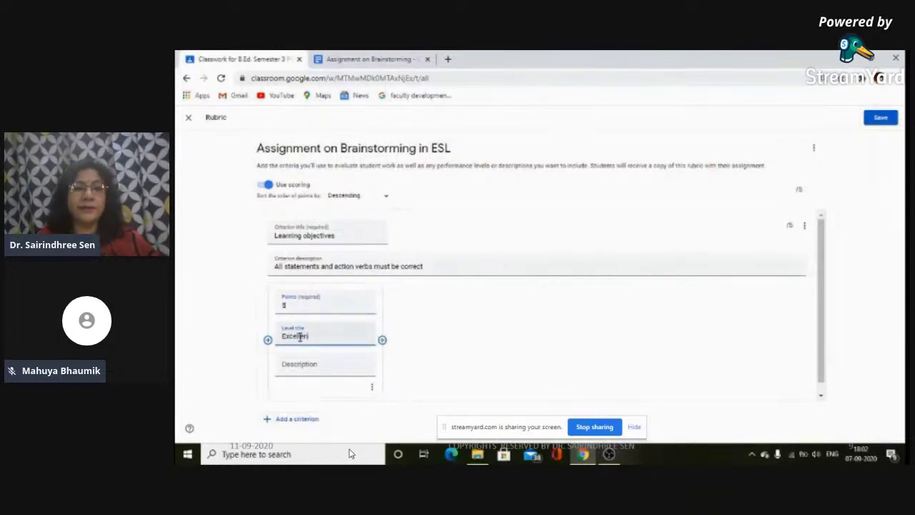
pyautogui.click(298, 370)
pyautogui.write('All correct')
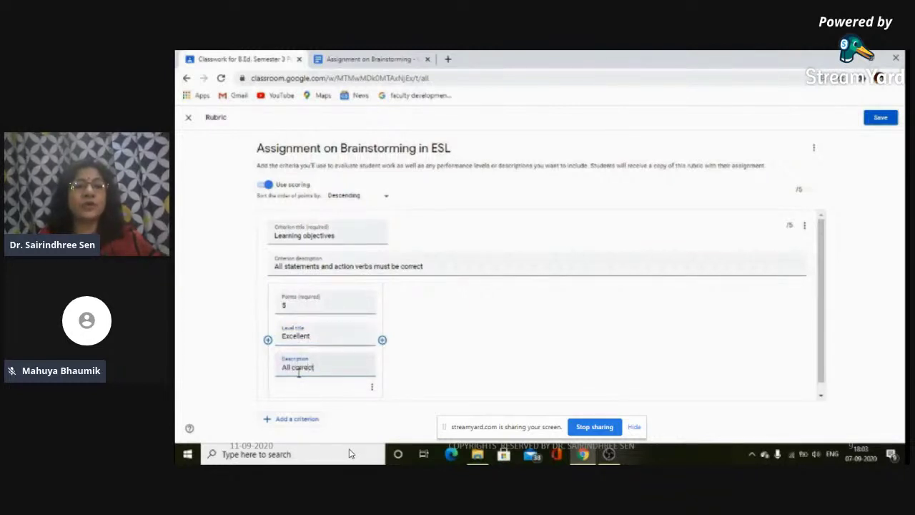
# - Add a second level worth 4 points after Excellent, titled "Very Good" and described as "One mistake"
pyautogui.click(382, 340)
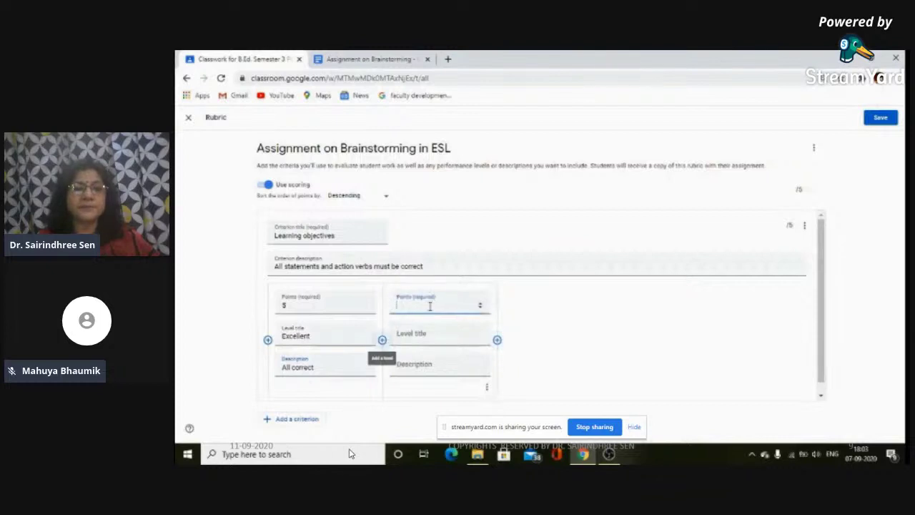
pyautogui.write('4')
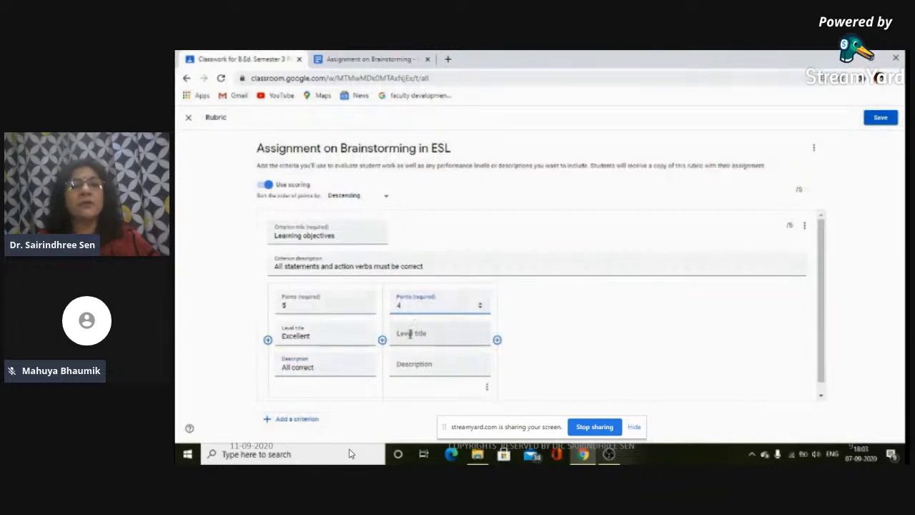
pyautogui.click(410, 334)
pyautogui.write('Very')
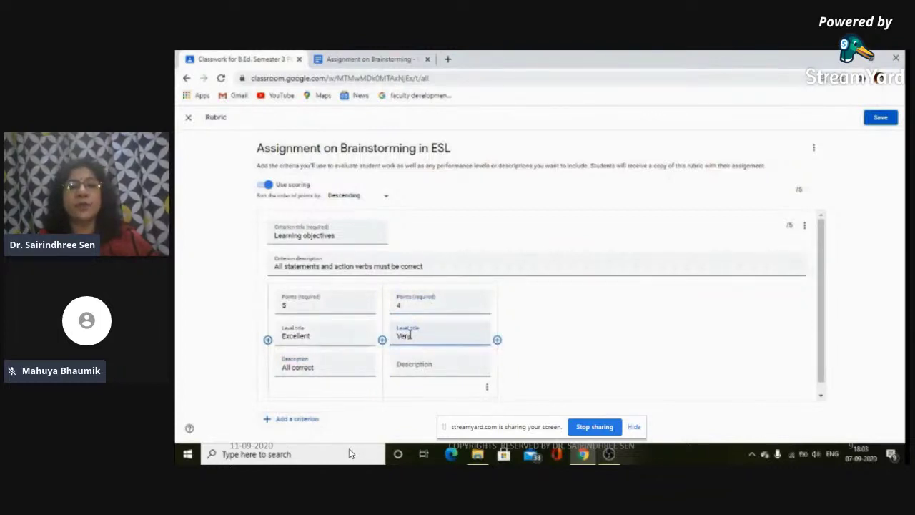
pyautogui.write(' Good')
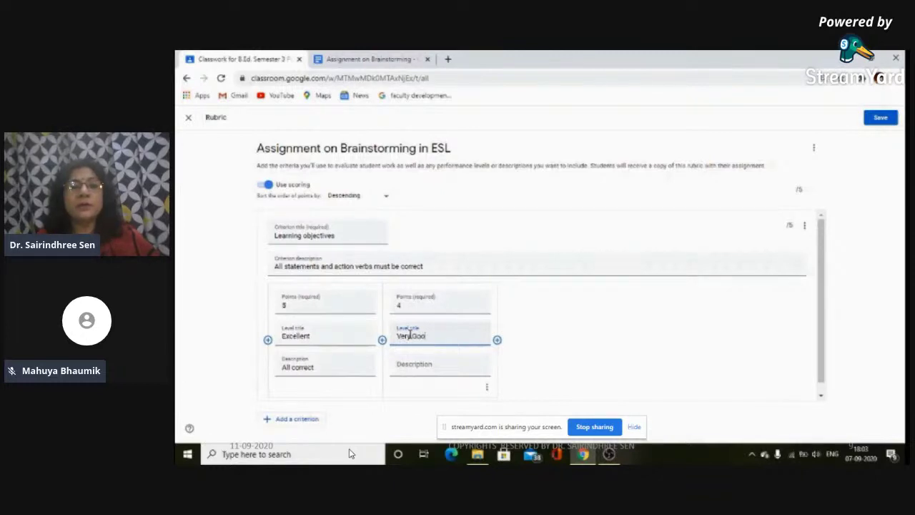
pyautogui.click(407, 363)
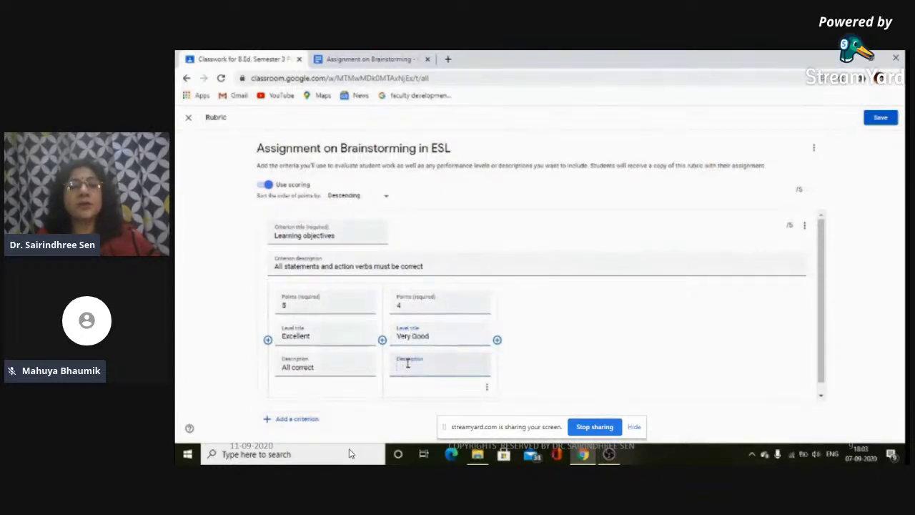
pyautogui.write('One')
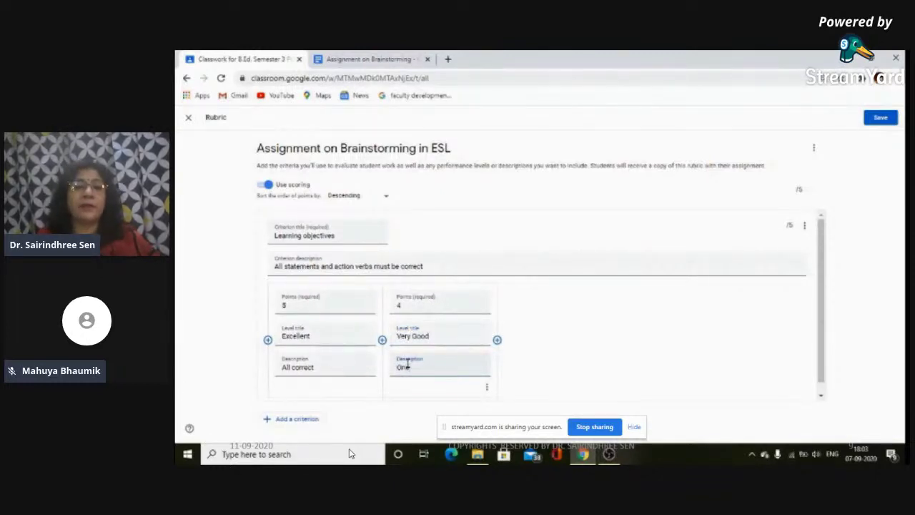
pyautogui.write(' mistake')
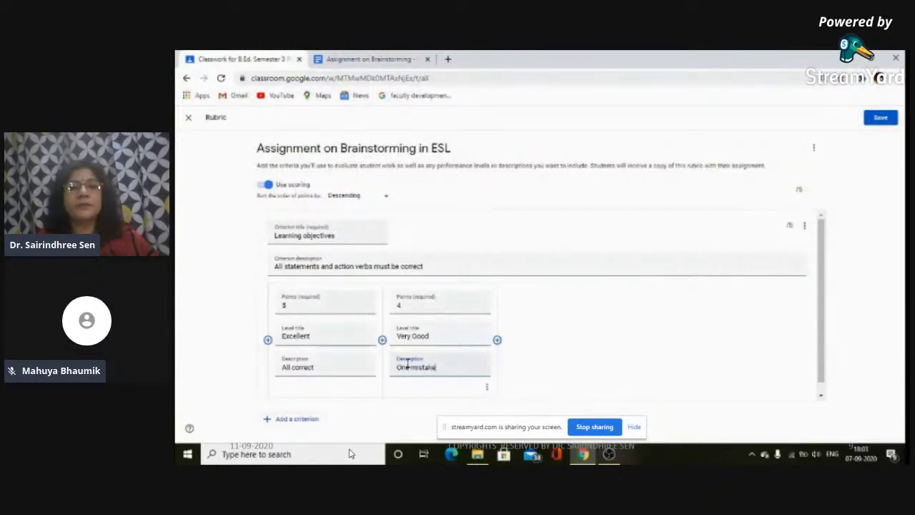
# - Add a third level worth 3 points after Very Good, titled "Good" and described as "Two mistakes"
pyautogui.click(498, 340)
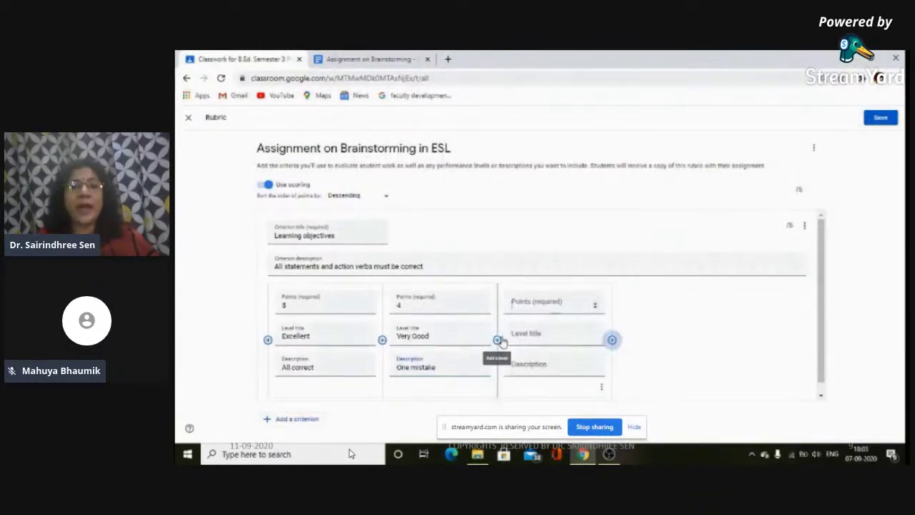
pyautogui.write('3')
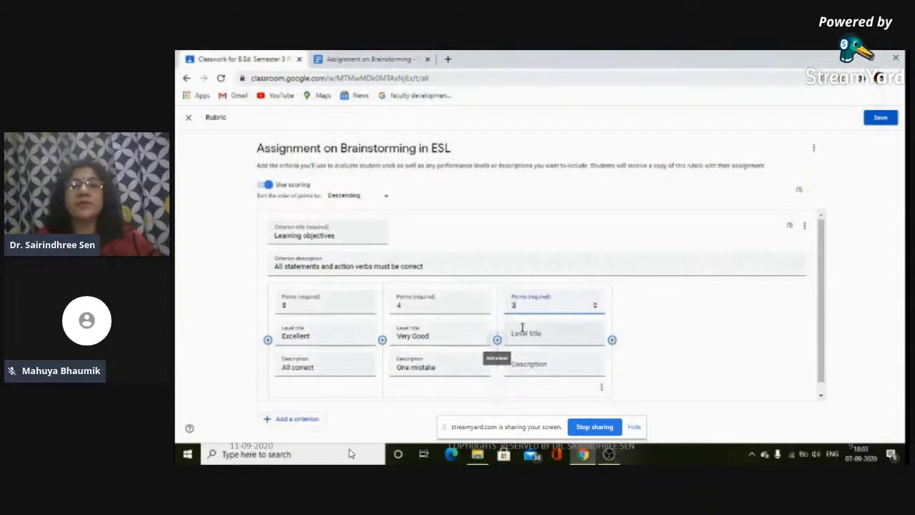
pyautogui.click(531, 336)
pyautogui.write('Good')
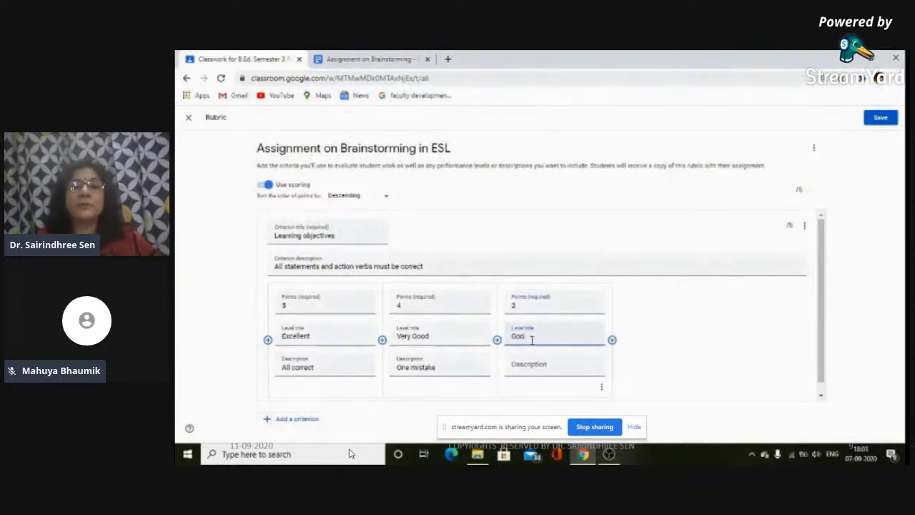
pyautogui.click(531, 366)
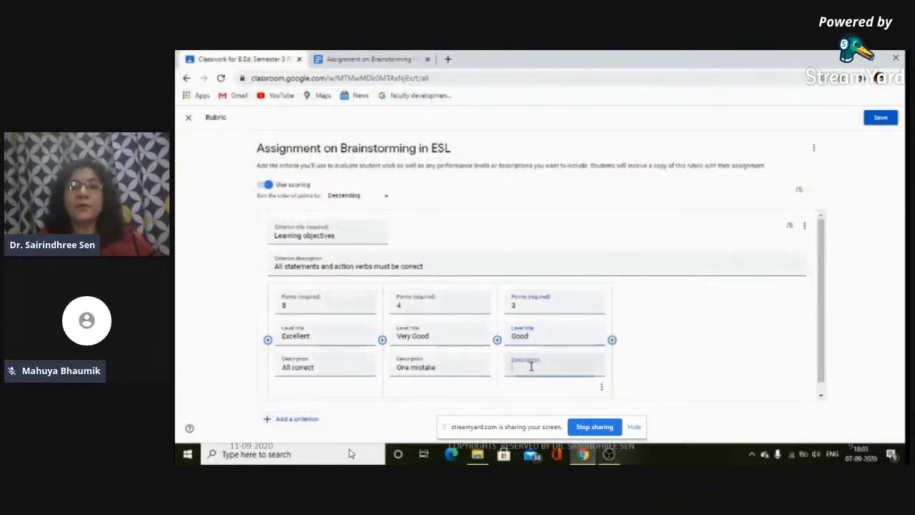
pyautogui.write('Two mistakes')
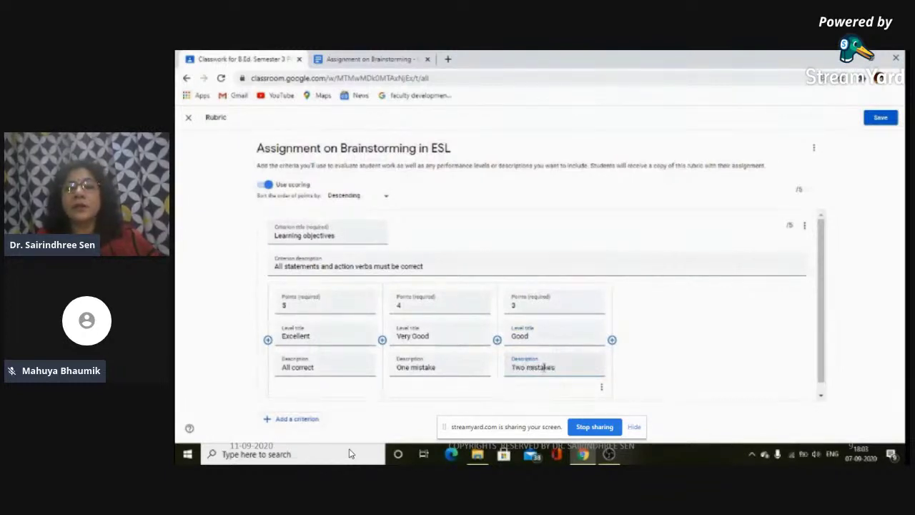
# - Add a fourth level worth 2 points after Good and title it "Average"
pyautogui.click(612, 339)
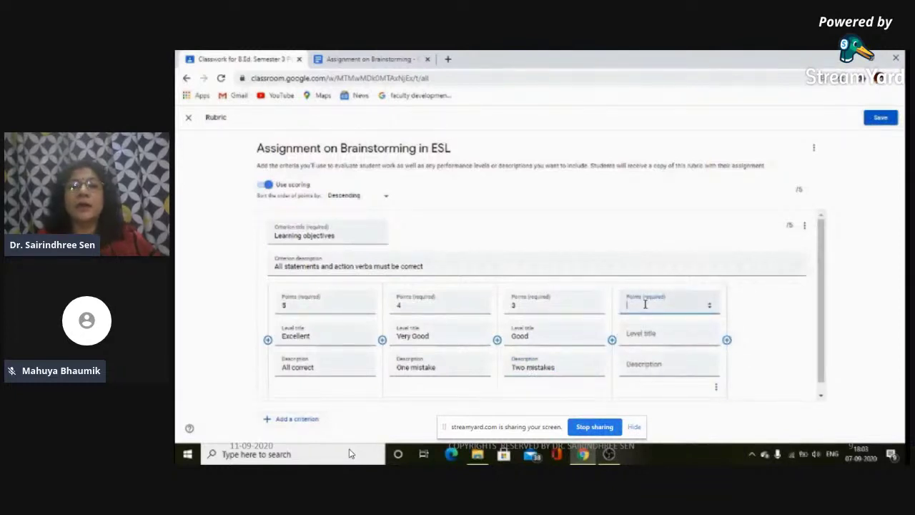
pyautogui.write('2')
pyautogui.click(648, 334)
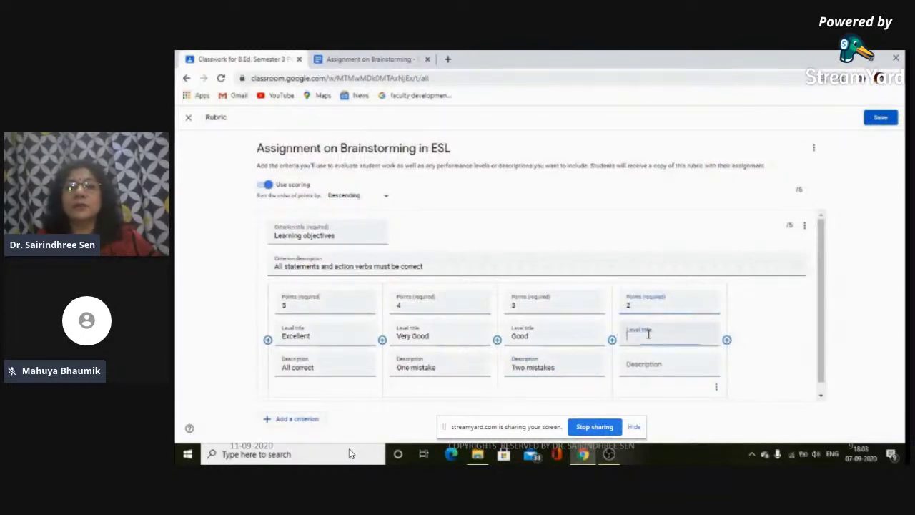
pyautogui.write('Average')
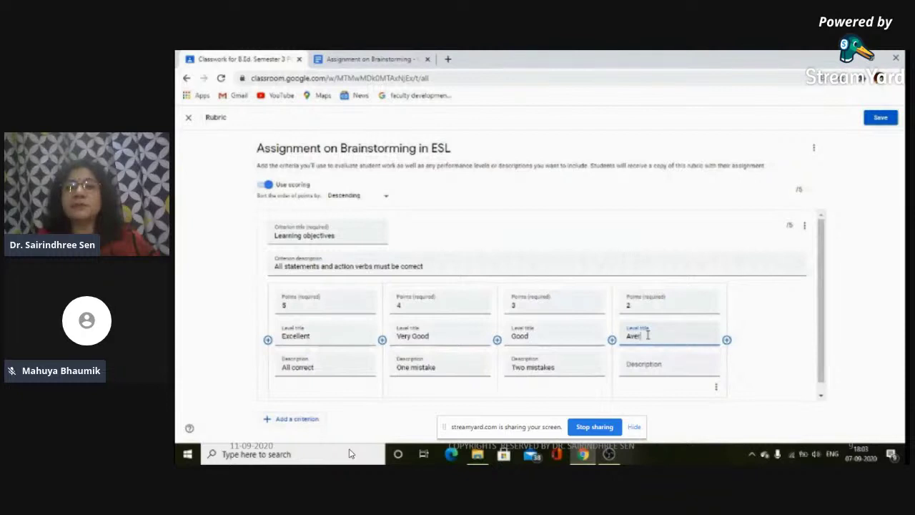
pyautogui.press('BackSpace')
pyautogui.press('BackSpace')
pyautogui.write('ge')
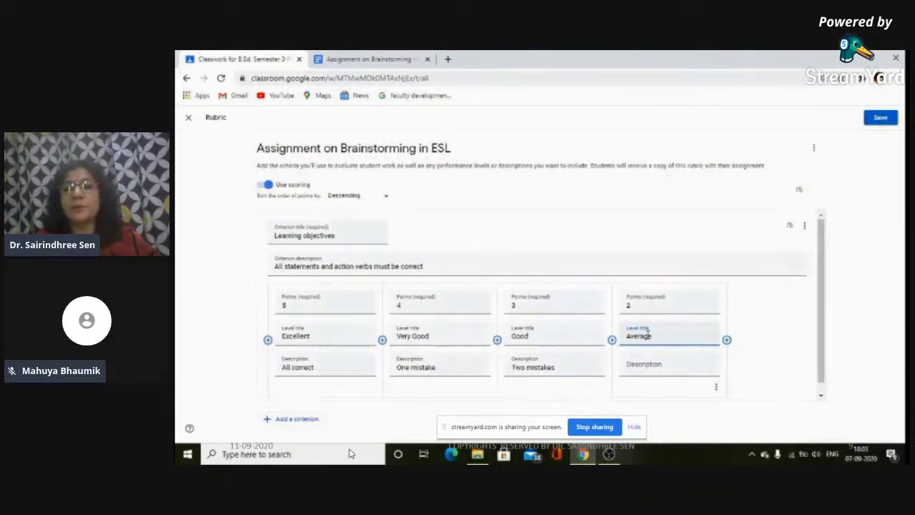
# - Describe the Average level as "Three mistakes", with a capital T
pyautogui.click(645, 368)
pyautogui.write('One')
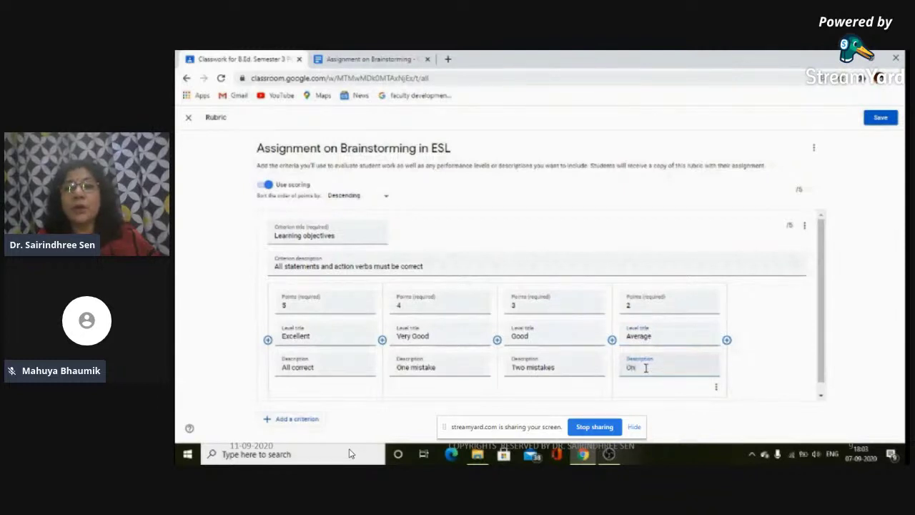
pyautogui.press('BackSpace')
pyautogui.press('BackSpace')
pyautogui.press('BackSpace')
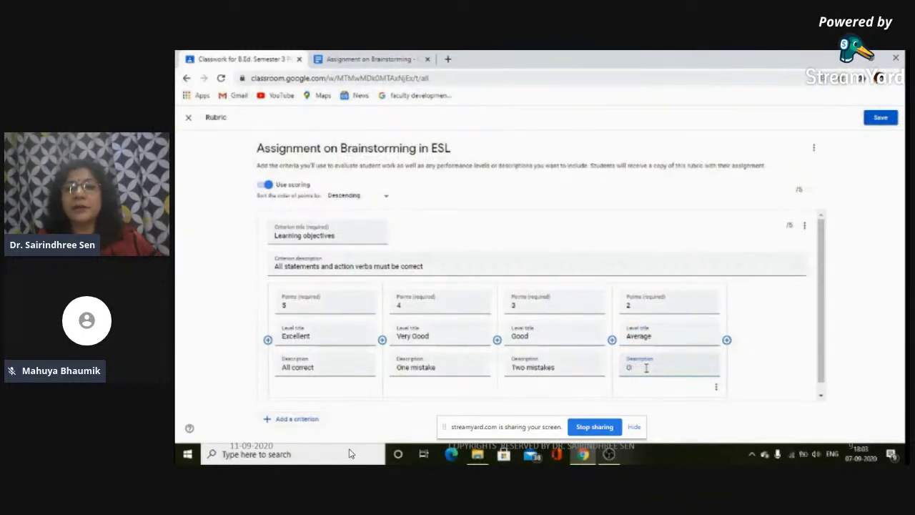
pyautogui.write('three mistakes')
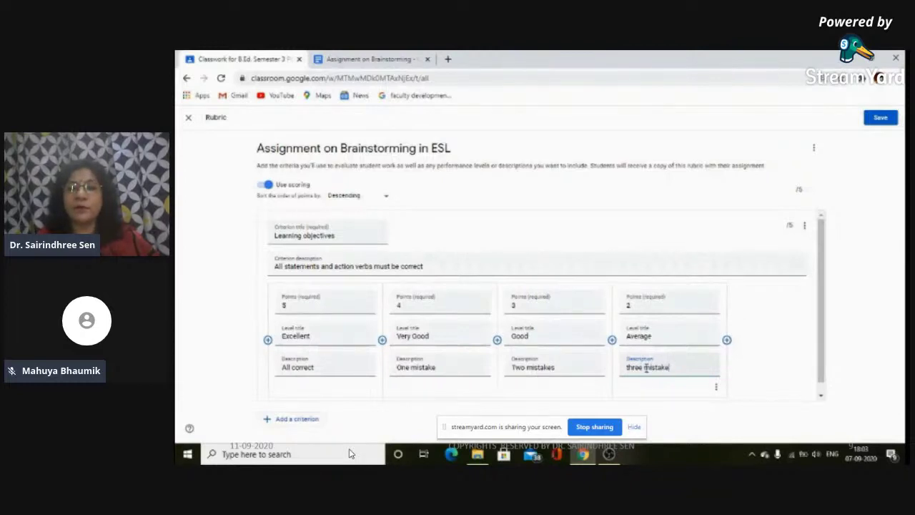
pyautogui.click(630, 367)
pyautogui.press('BackSpace')
pyautogui.write('T')
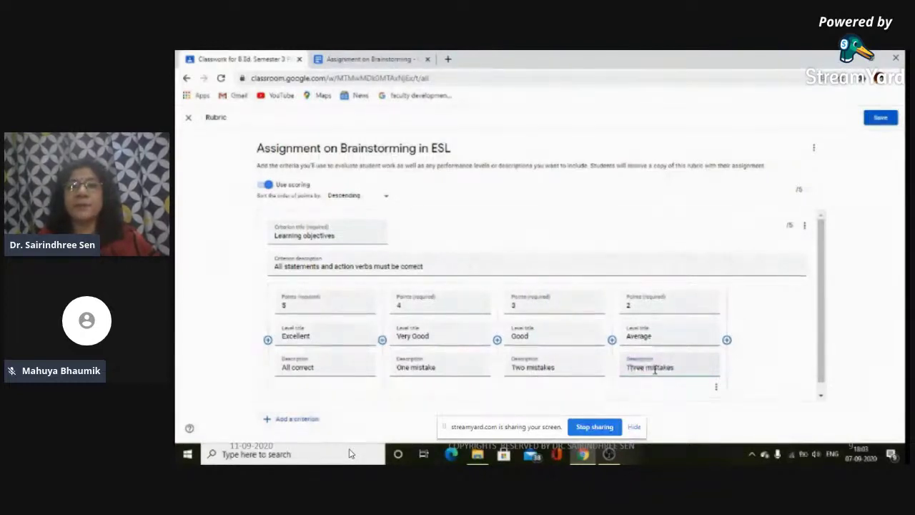
# - Add a fifth level worth 1 point after Average, titled "Poor" and described as "Four mistakes"
pyautogui.click(726, 339)
pyautogui.write('1')
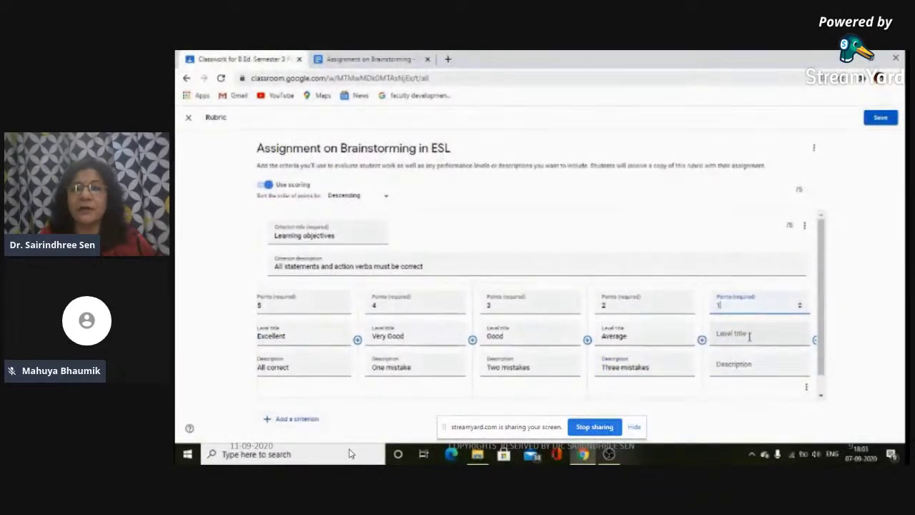
pyautogui.click(748, 337)
pyautogui.write('Poor')
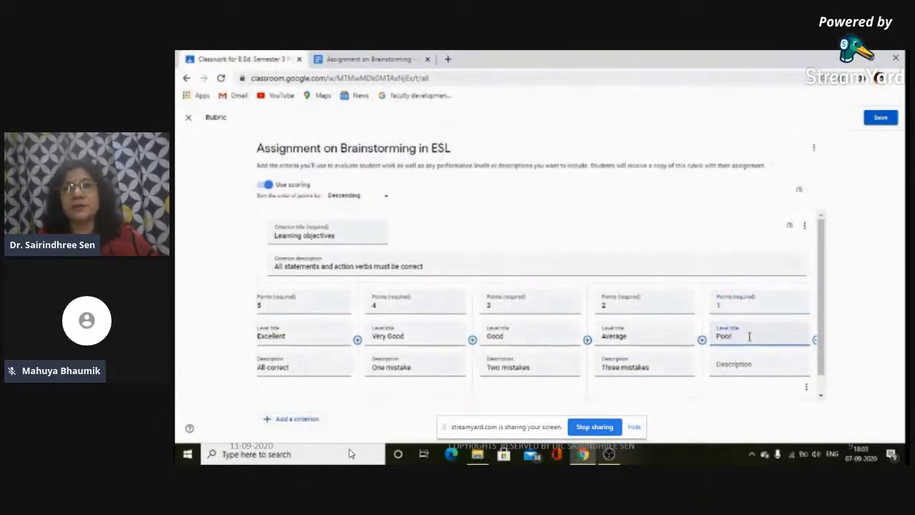
pyautogui.click(743, 368)
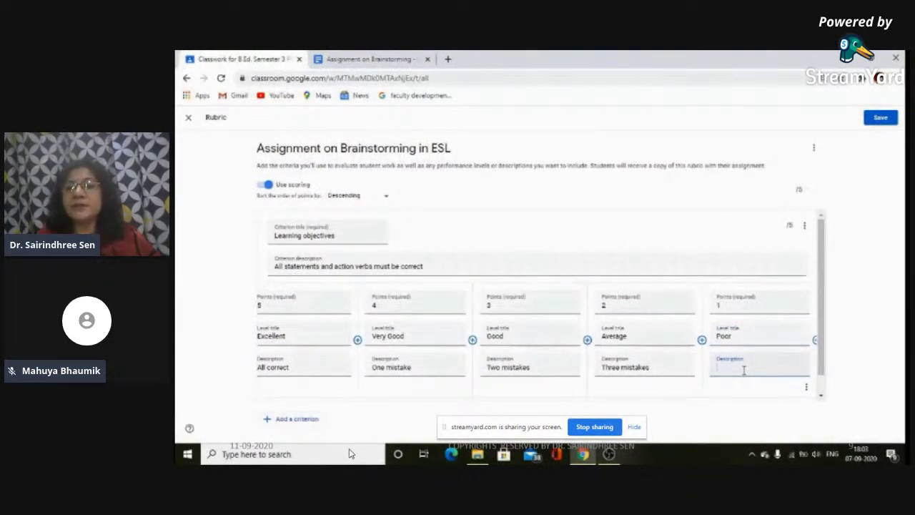
pyautogui.write('F')
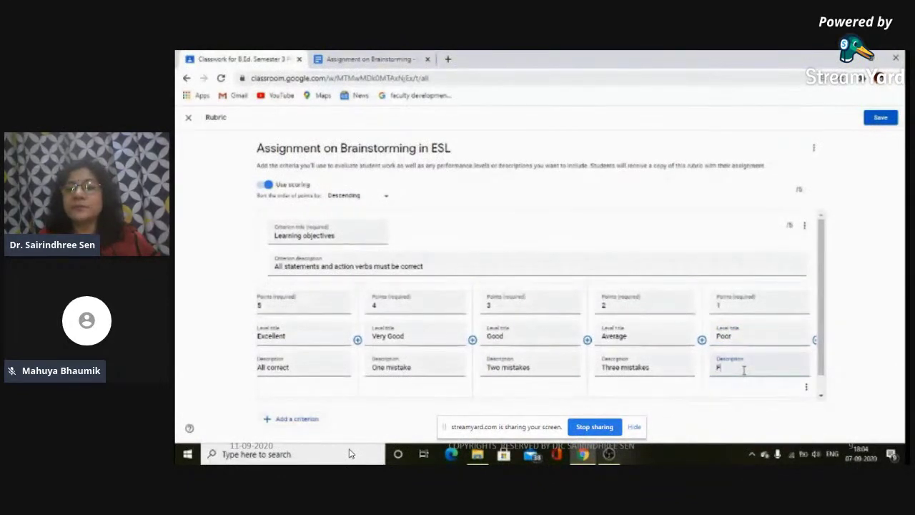
pyautogui.write('our mista')
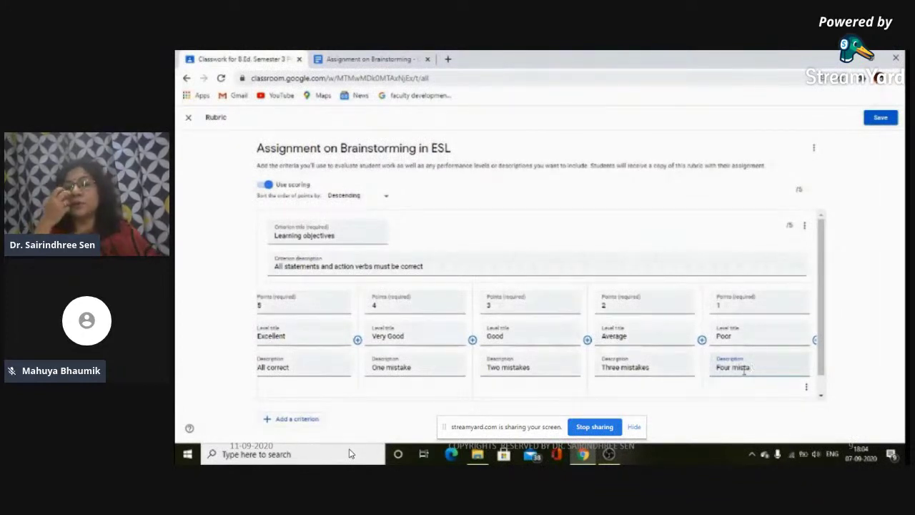
pyautogui.write('kes')
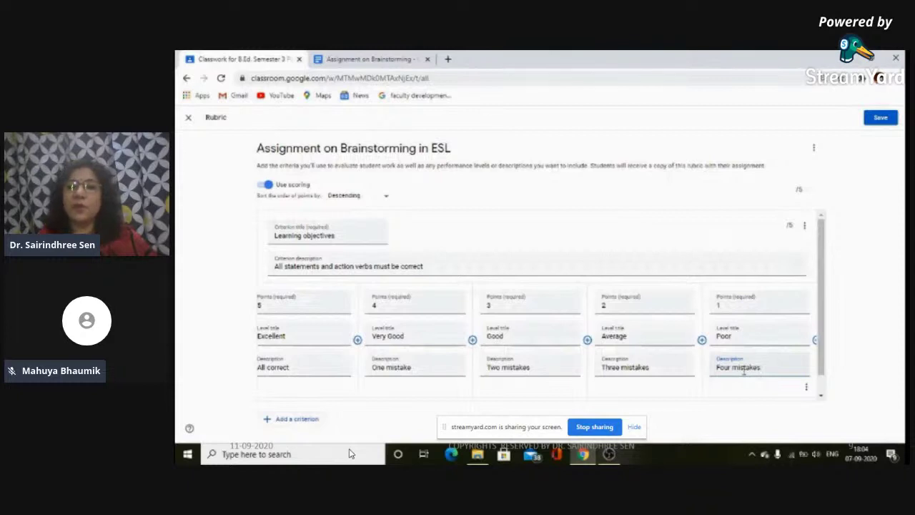
# - Add a second criterion, check the task list in the Assignment on Brainstorming document, and title the criterion "Questions"
pyautogui.click(278, 420)
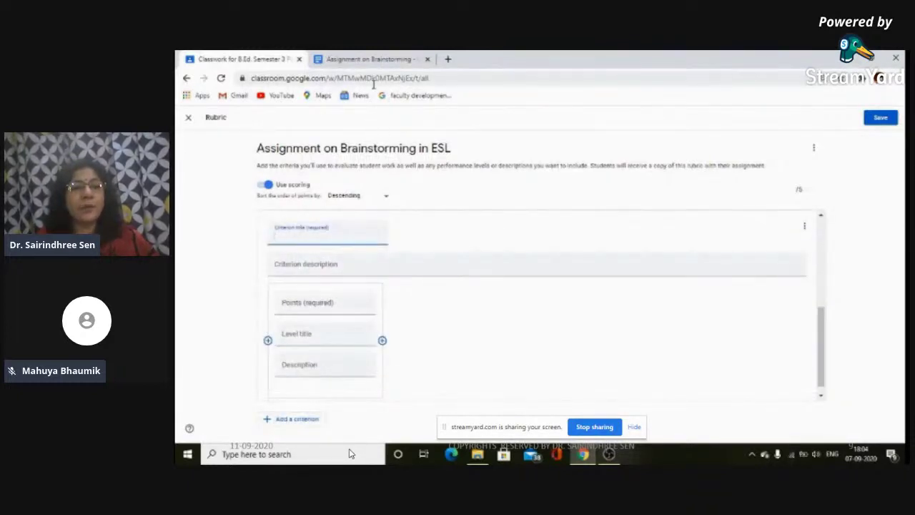
pyautogui.click(368, 59)
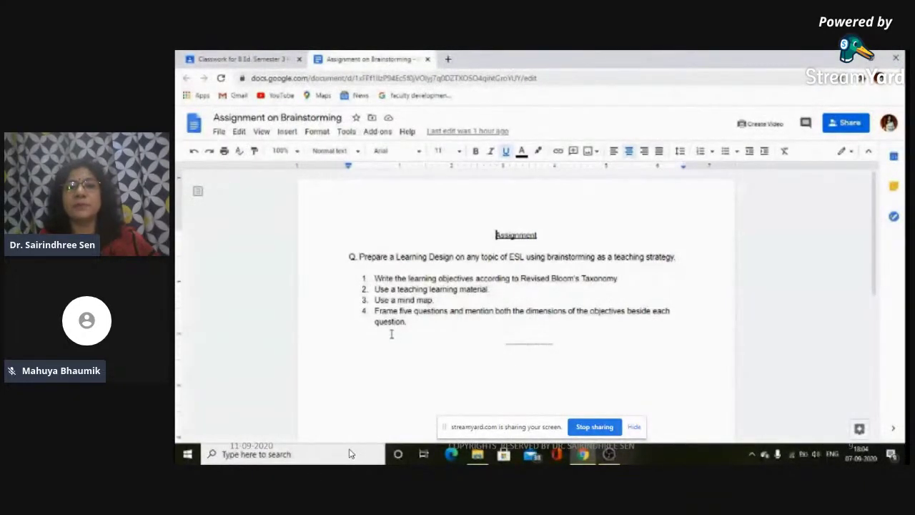
pyautogui.click(250, 60)
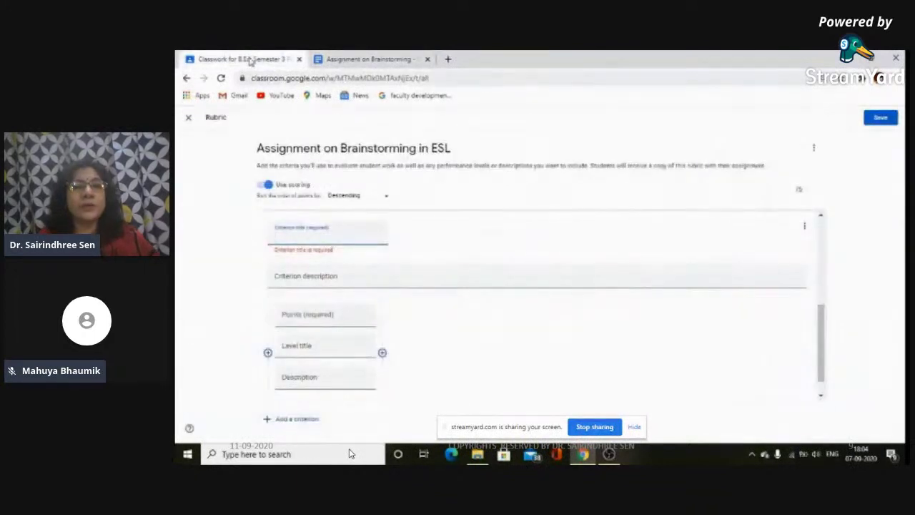
pyautogui.click(292, 237)
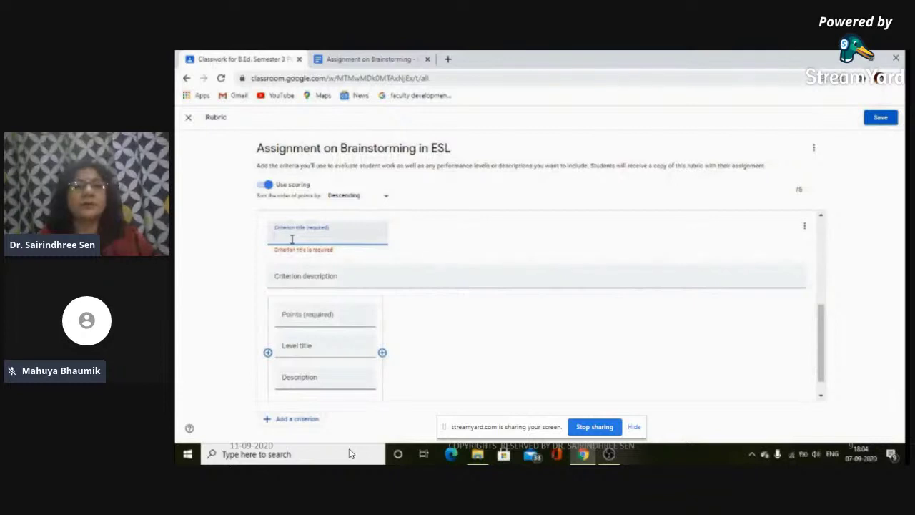
pyautogui.write('Questions')
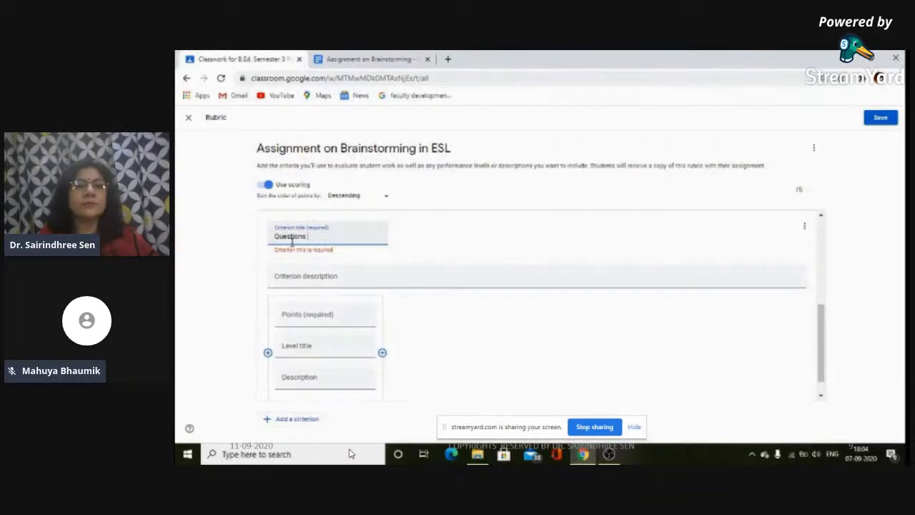
# - Describe the Questions criterion as "Questions properly constructed, marks allotted, objective dimensions mentioned"
pyautogui.click(291, 280)
pyautogui.write('A')
pyautogui.write('Quest')
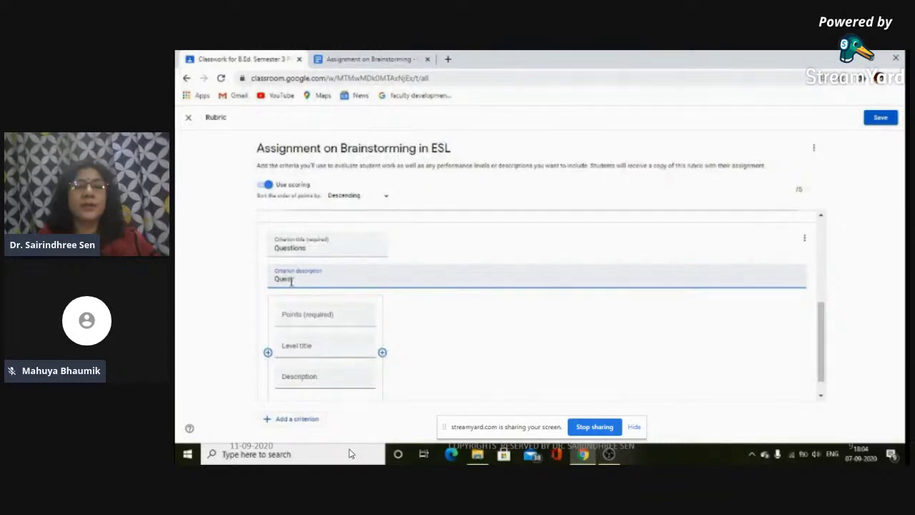
pyautogui.write('ions pl')
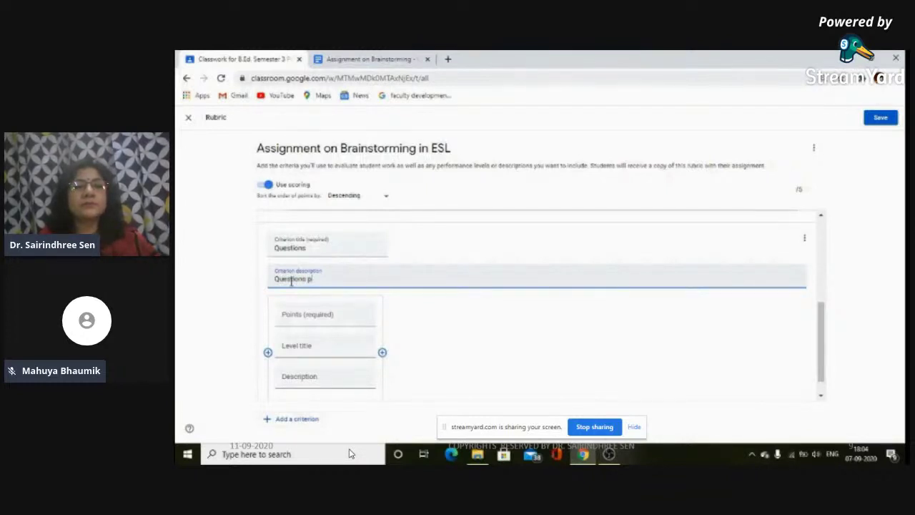
pyautogui.write('roperly')
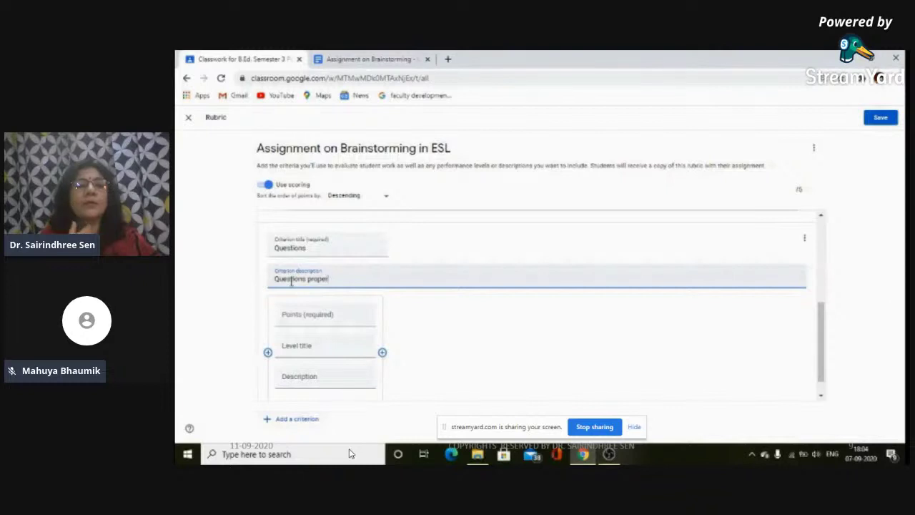
pyautogui.write(' con')
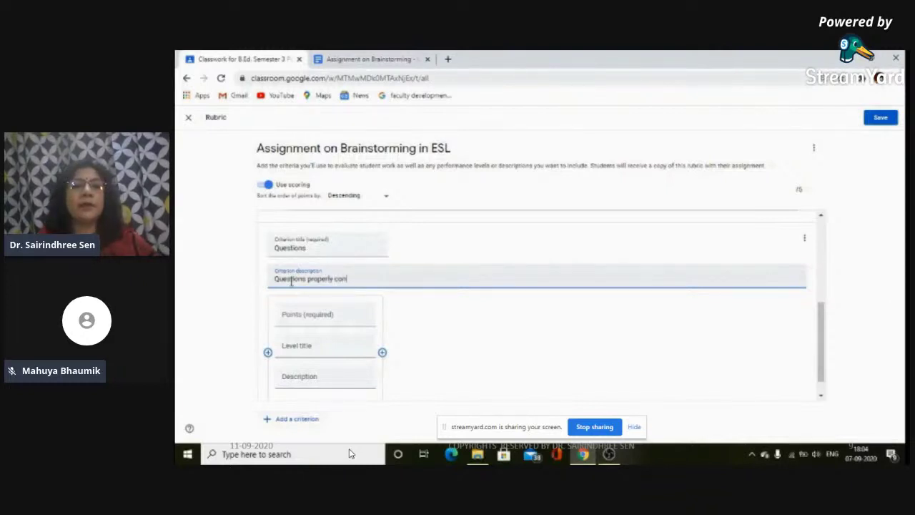
pyautogui.write('structed')
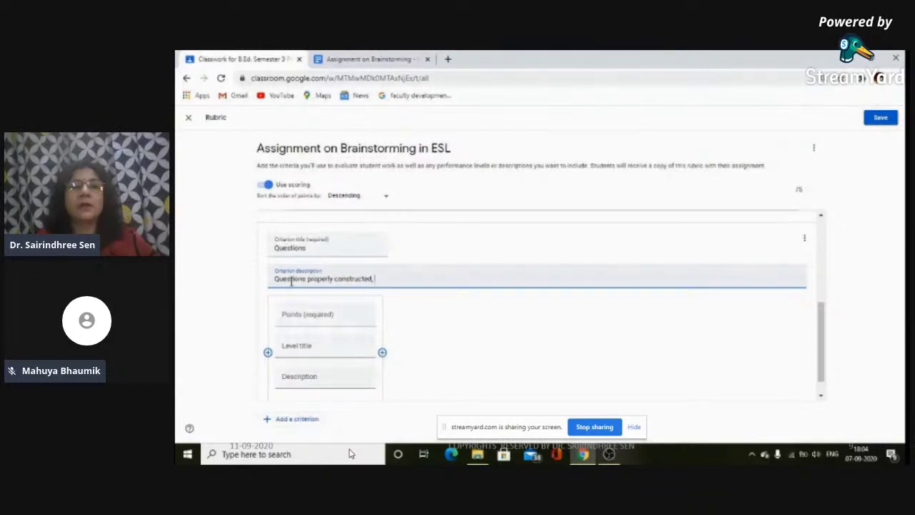
pyautogui.write(', marks')
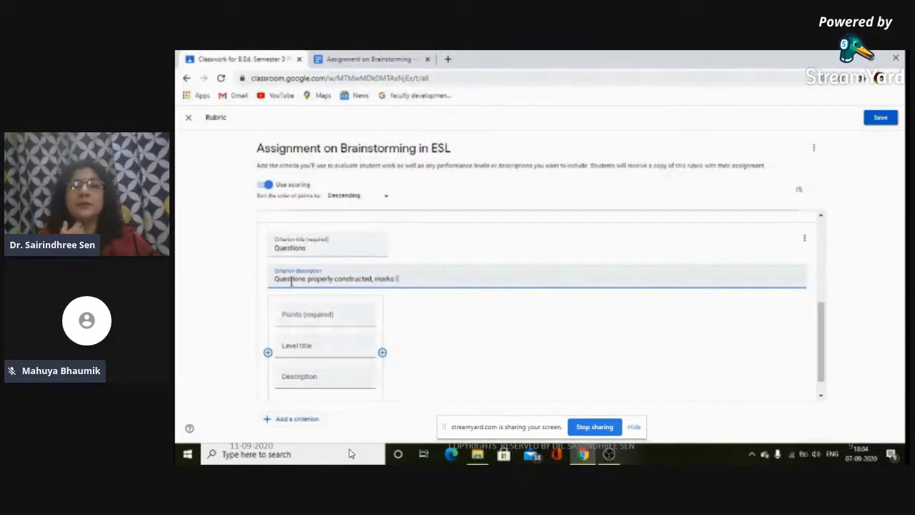
pyautogui.write(' allo')
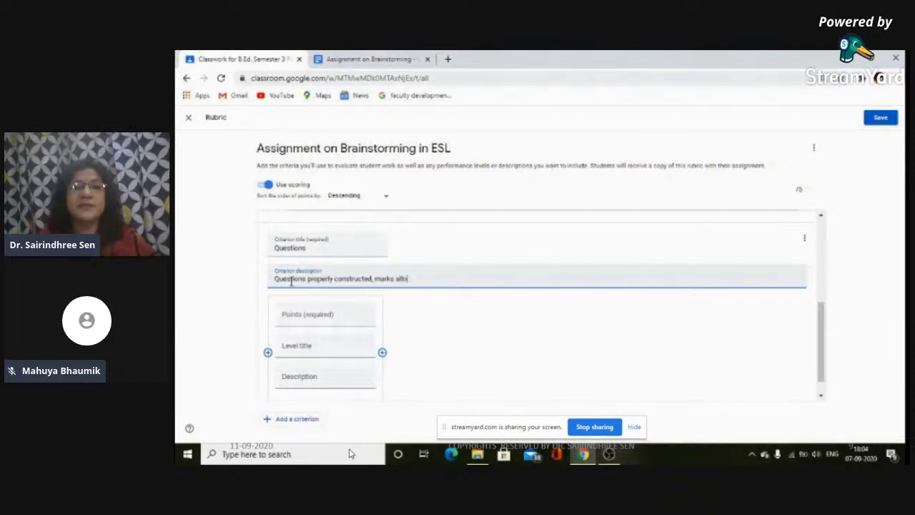
pyautogui.write('tted, obje')
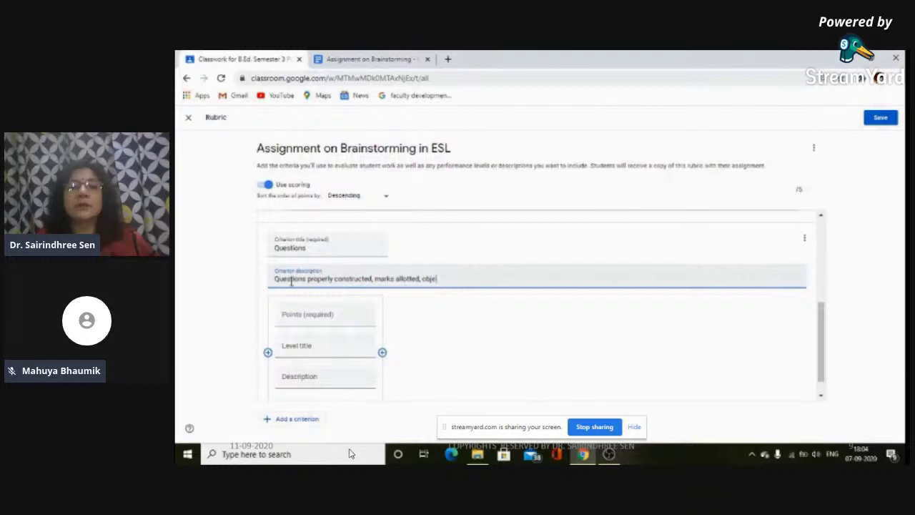
pyautogui.write('ctive bd')
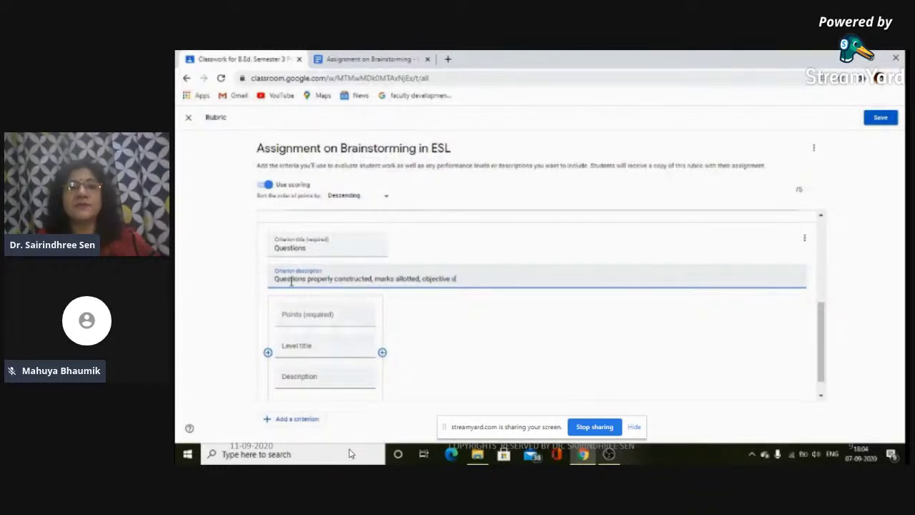
pyautogui.write('imensions ')
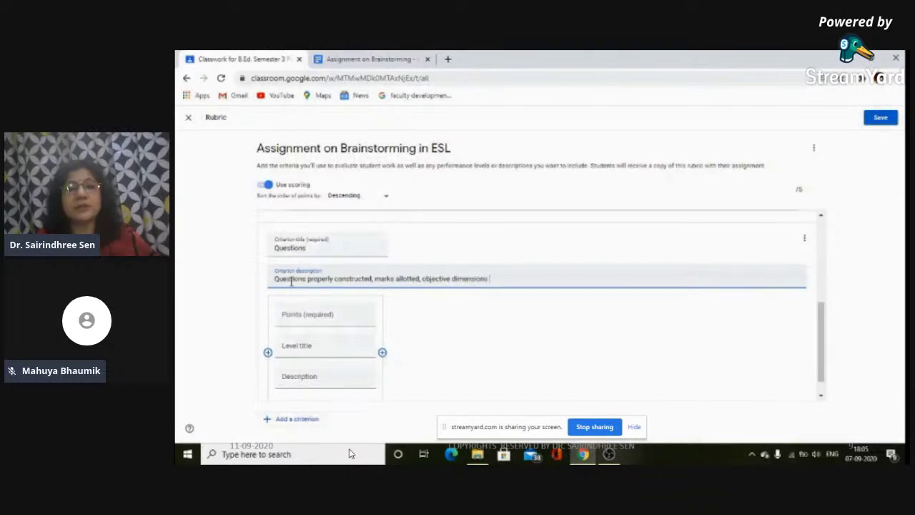
pyautogui.write('mentioned.')
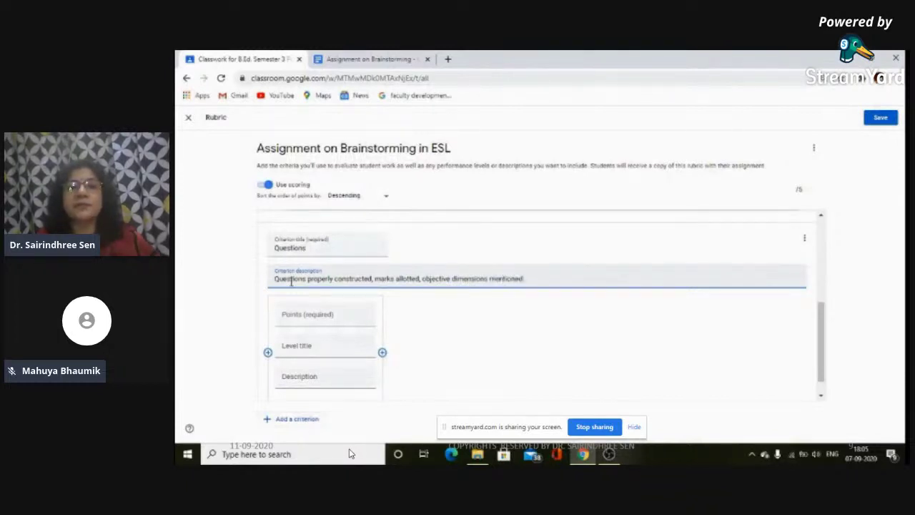
# - Insert "both" before "objective dimensions" in the Questions description and end the sentence with "beside each question."
pyautogui.click(421, 279)
pyautogui.write('both')
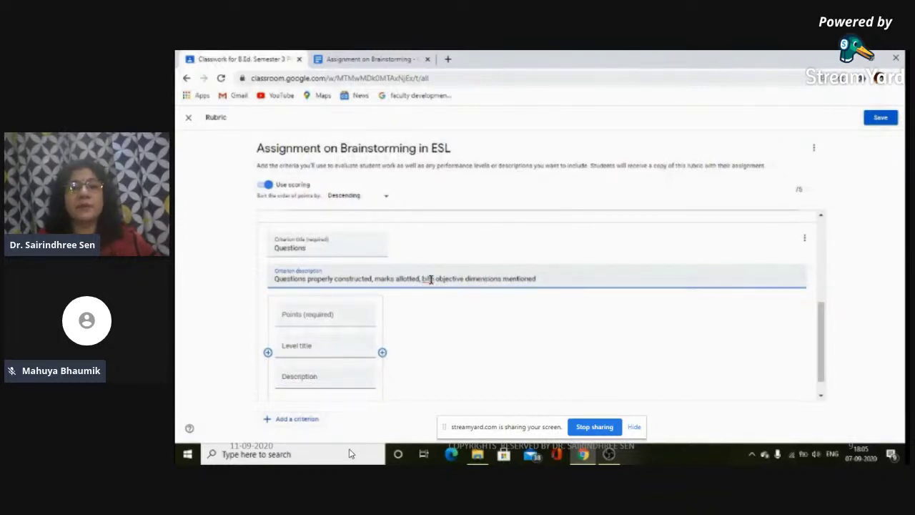
pyautogui.press('BackSpace')
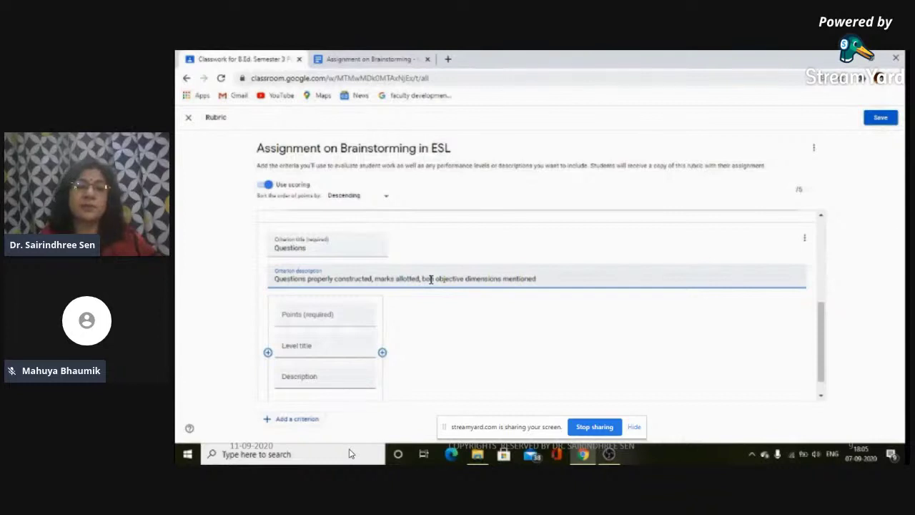
pyautogui.write('h')
pyautogui.click(541, 276)
pyautogui.write('.')
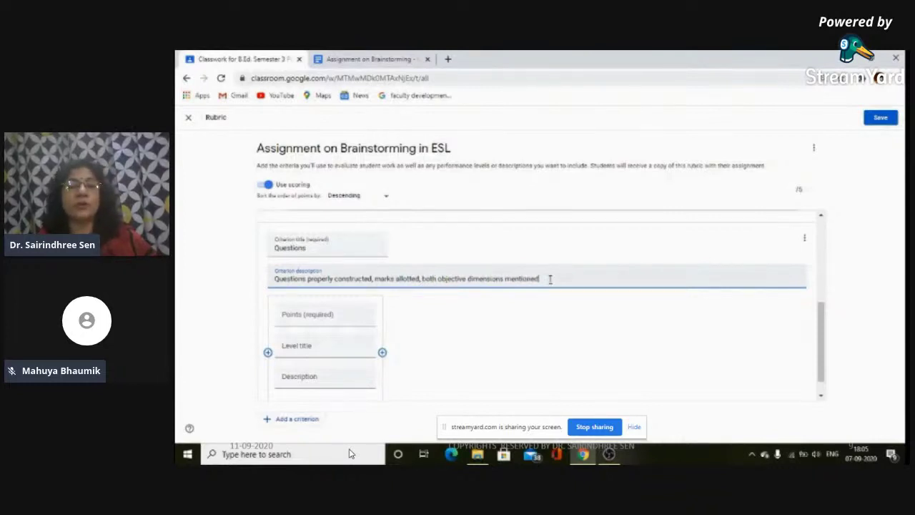
pyautogui.press('BackSpace')
pyautogui.write('be')
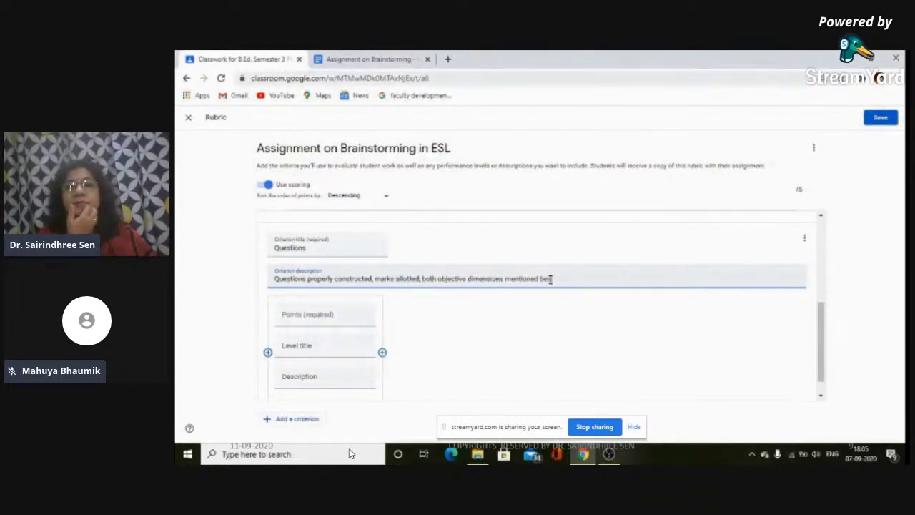
pyautogui.write('nde each ')
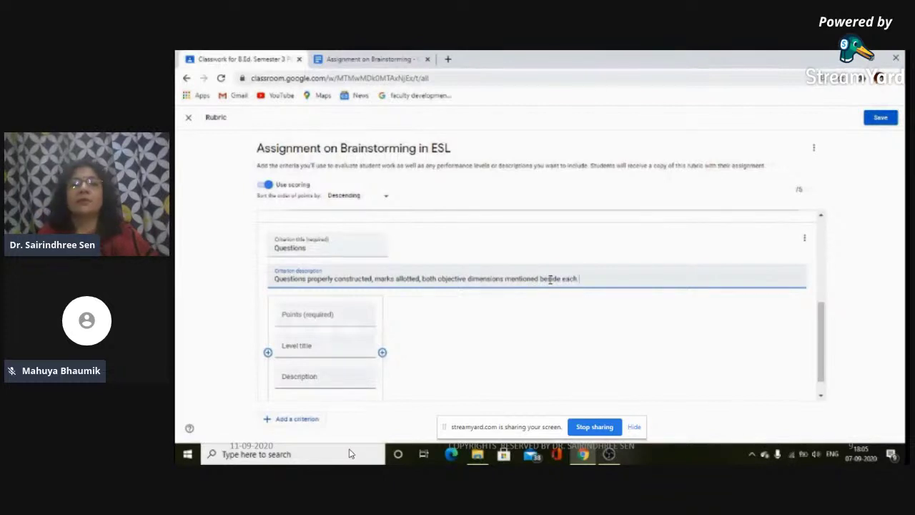
pyautogui.write('questi')
pyautogui.write('on.')
# - Set the first level of the Questions criterion to 5 points, titled "Excellent" and described as "All correct"
pyautogui.click(294, 315)
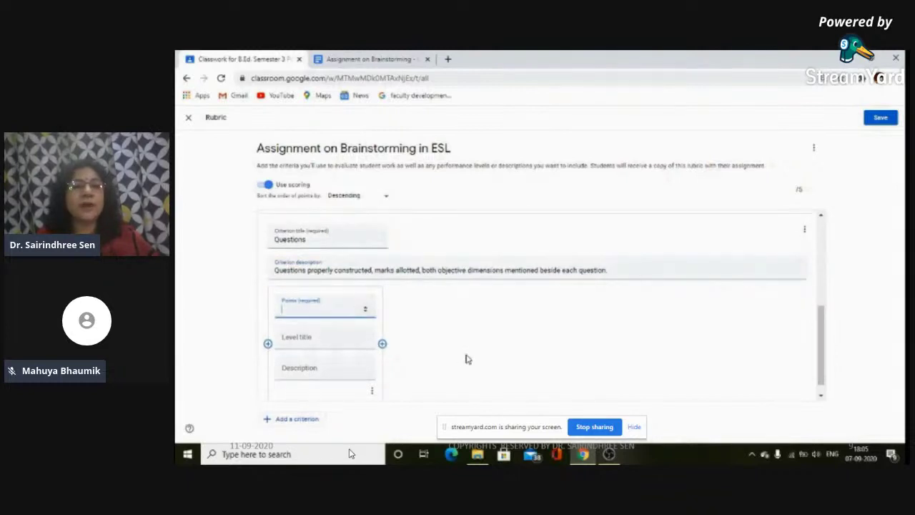
pyautogui.write('5')
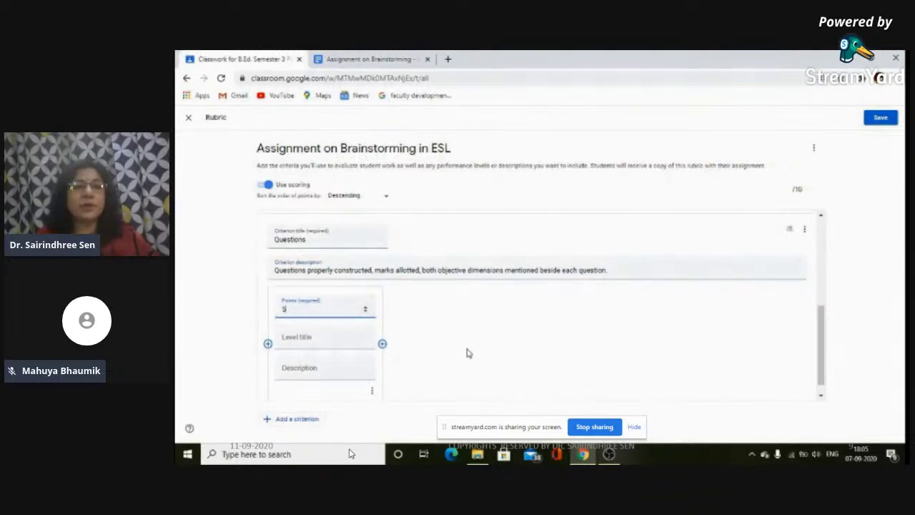
pyautogui.click(298, 345)
pyautogui.write('Excellent')
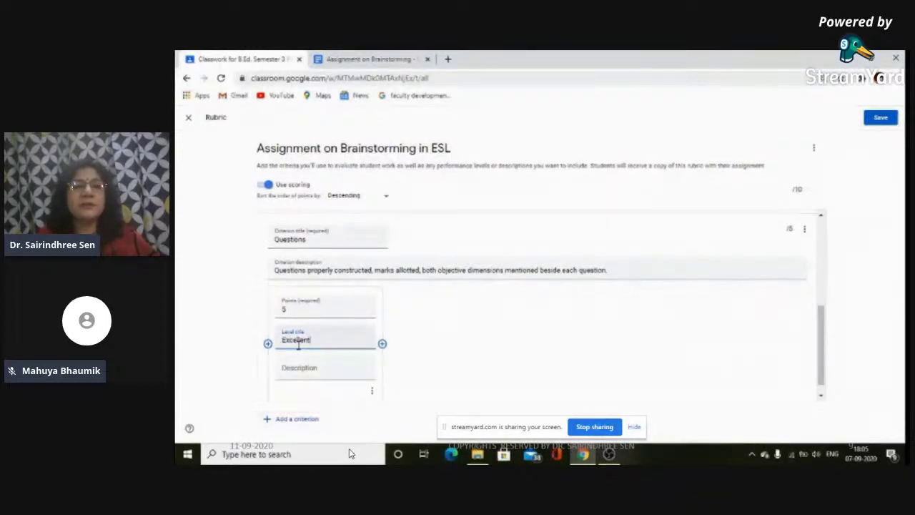
pyautogui.click(297, 372)
pyautogui.write('All')
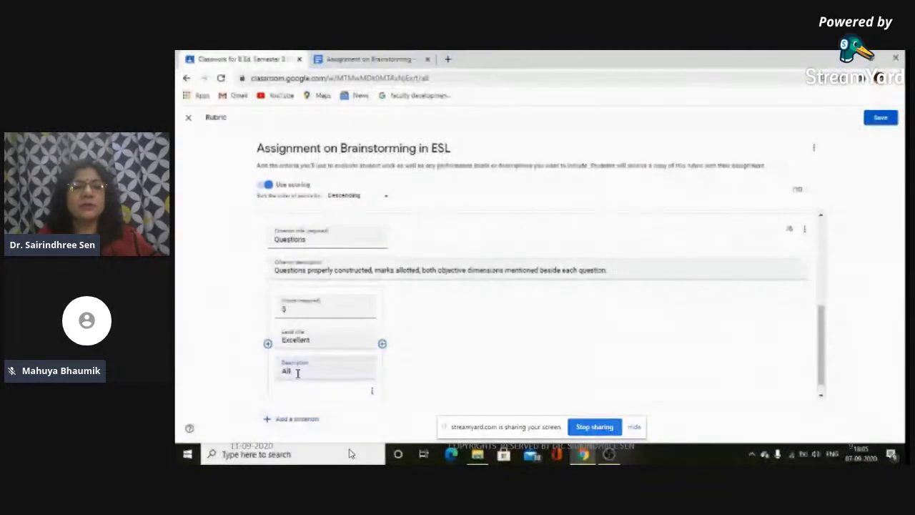
pyautogui.write(' c')
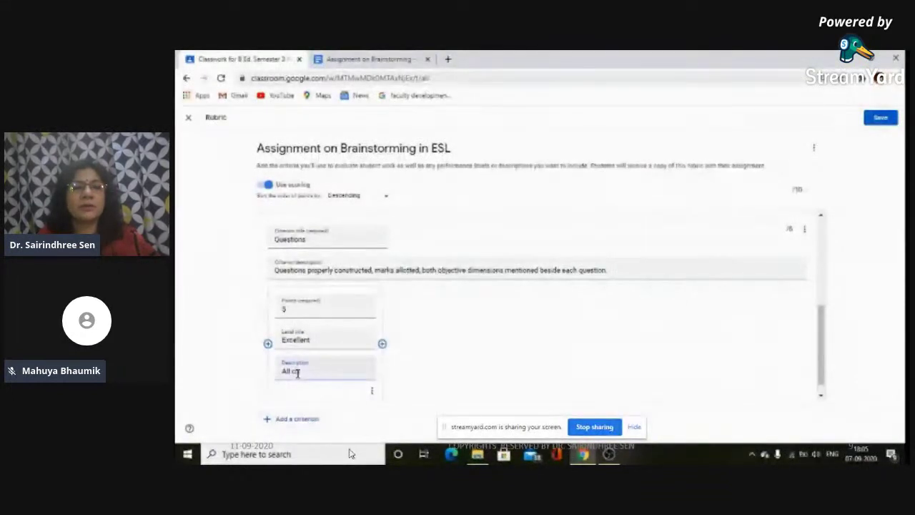
pyautogui.write('orrect w')
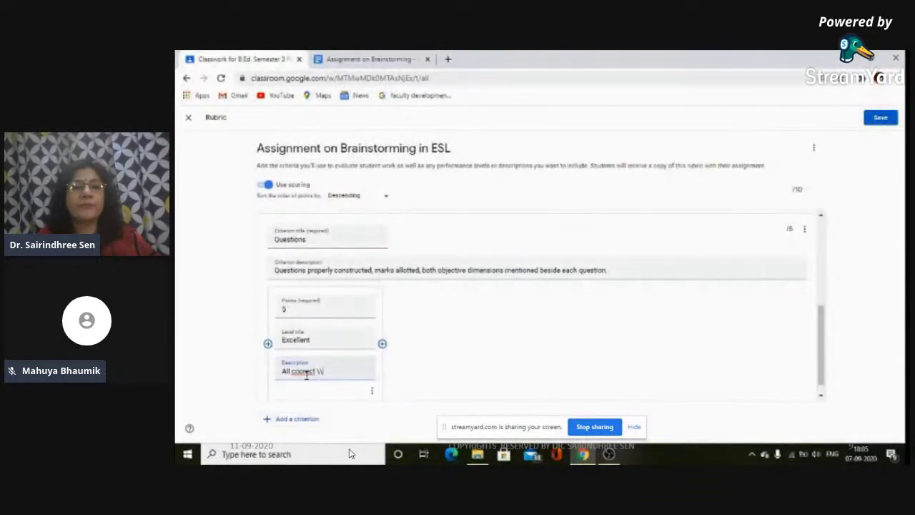
pyautogui.press('BackSpace')
pyautogui.press('BackSpace')
pyautogui.press('BackSpace')
pyautogui.press('BackSpace')
pyautogui.press('BackSpace')
pyautogui.press('BackSpace')
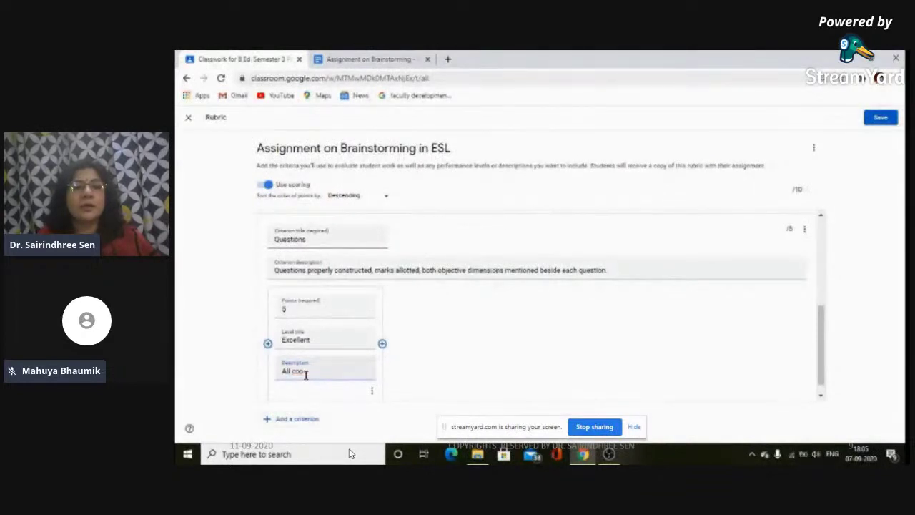
pyautogui.write('rrect')
# - Add a second level to the Questions criterion worth 4 points, titled "Very good" and described as "One error"
pyautogui.click(383, 344)
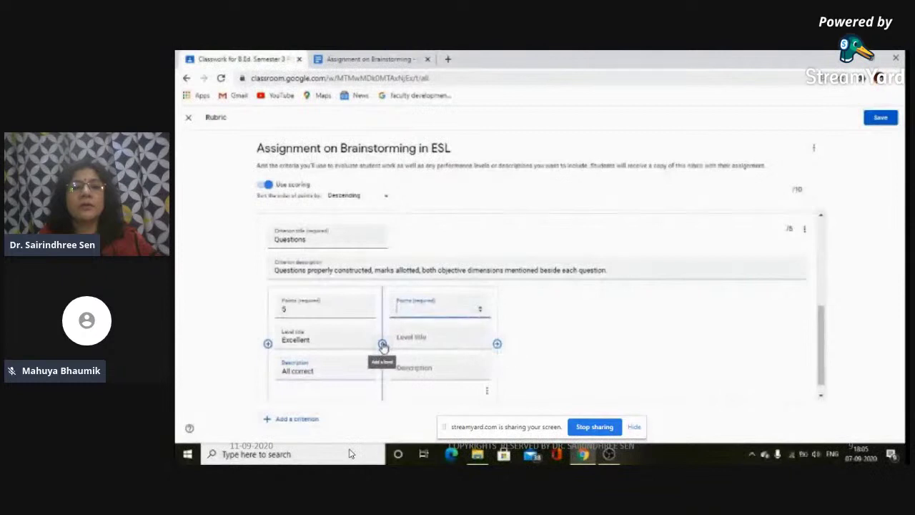
pyautogui.write('4')
pyautogui.click(429, 340)
pyautogui.write('Very g')
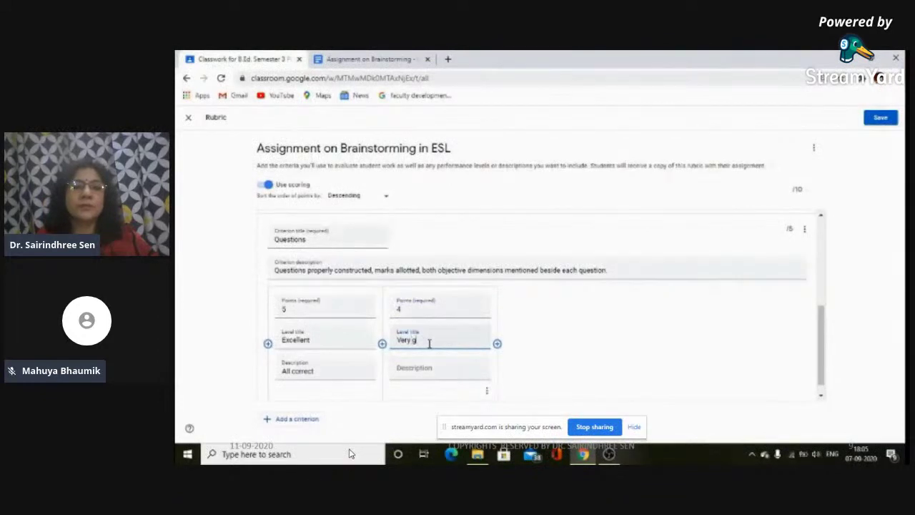
pyautogui.write('ood')
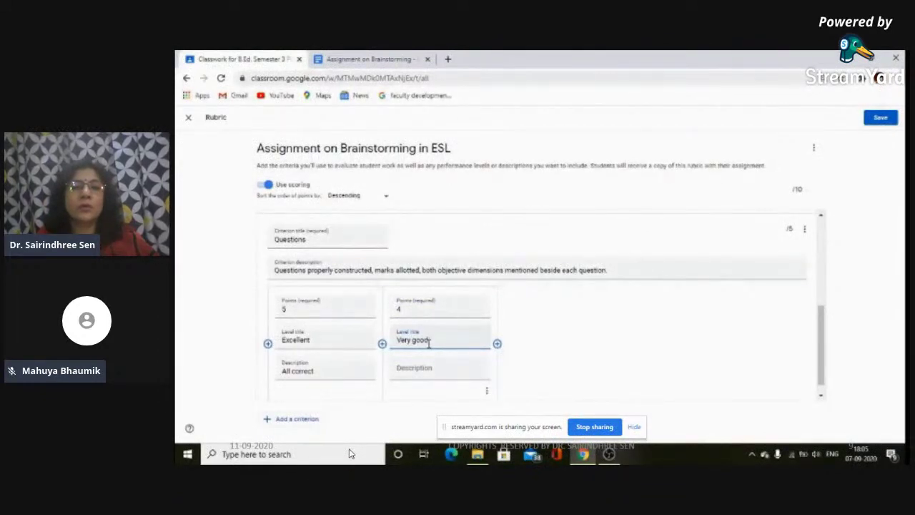
pyautogui.click(420, 371)
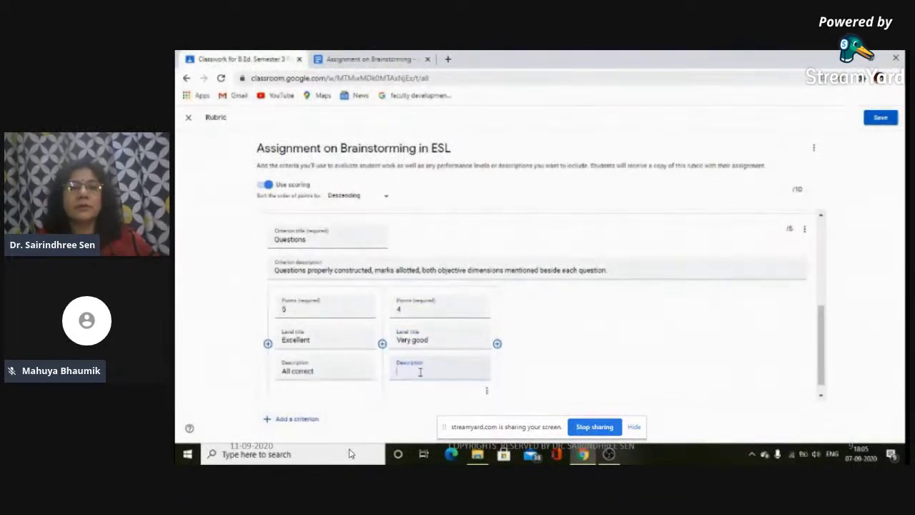
pyautogui.write('G')
pyautogui.write('ne err')
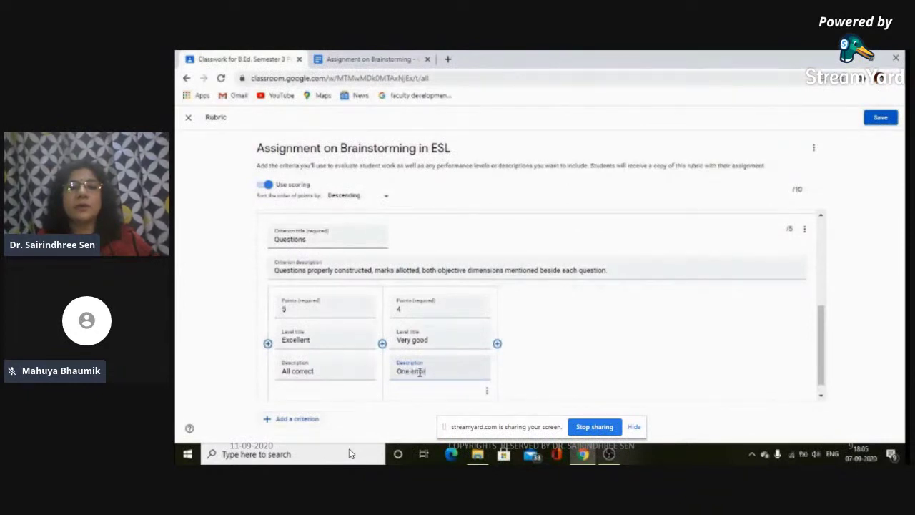
pyautogui.write('or')
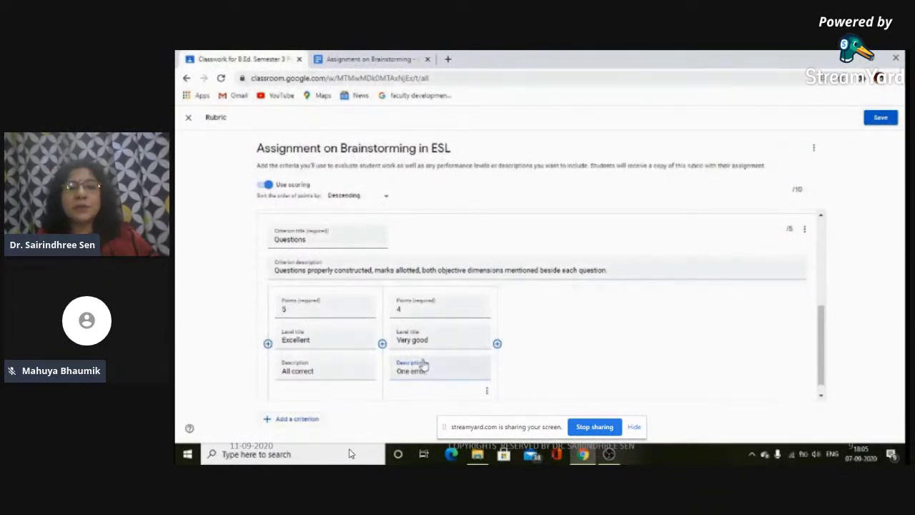
# - Add a third level to the Questions criterion worth 3 points, titled "Good" and described as "Two errors"
pyautogui.click(497, 345)
pyautogui.write('3')
pyautogui.click(524, 339)
pyautogui.write('Good')
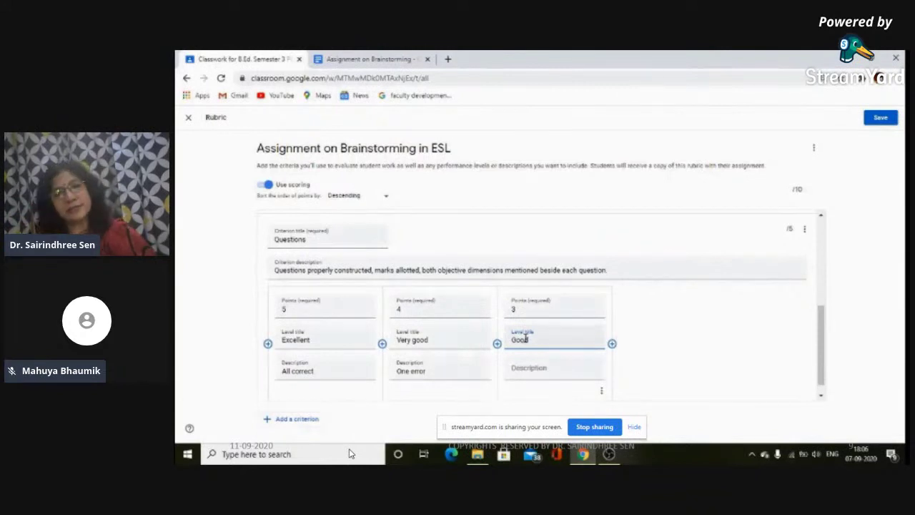
pyautogui.click(527, 372)
pyautogui.write('Two errors')
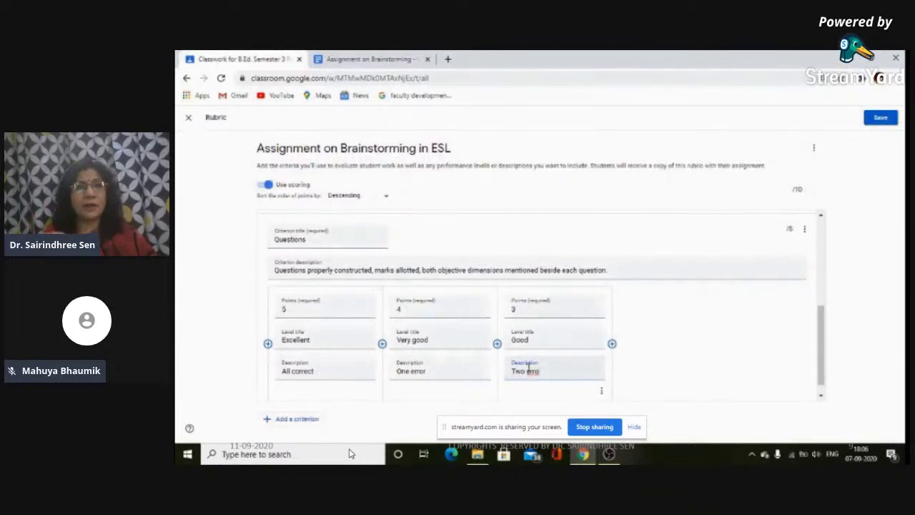
# - Add a fourth level to the Questions criterion worth 2 points, titled "Average" and described as "3 errors"
pyautogui.click(613, 345)
pyautogui.write('2')
pyautogui.click(631, 341)
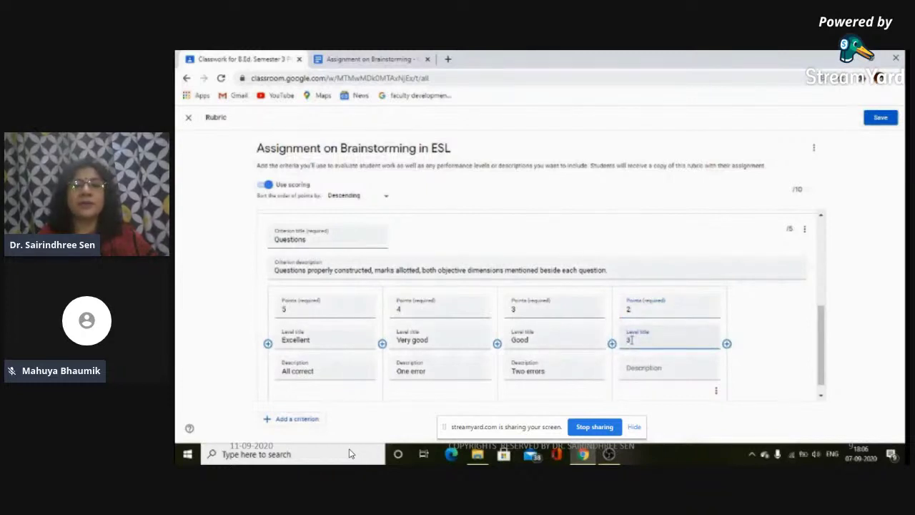
pyautogui.write('Ave')
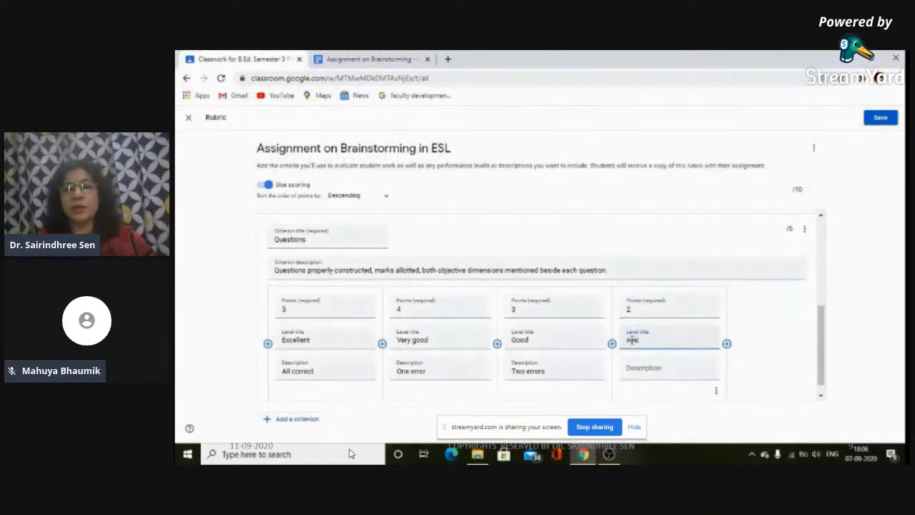
pyautogui.write('rage')
pyautogui.click(643, 369)
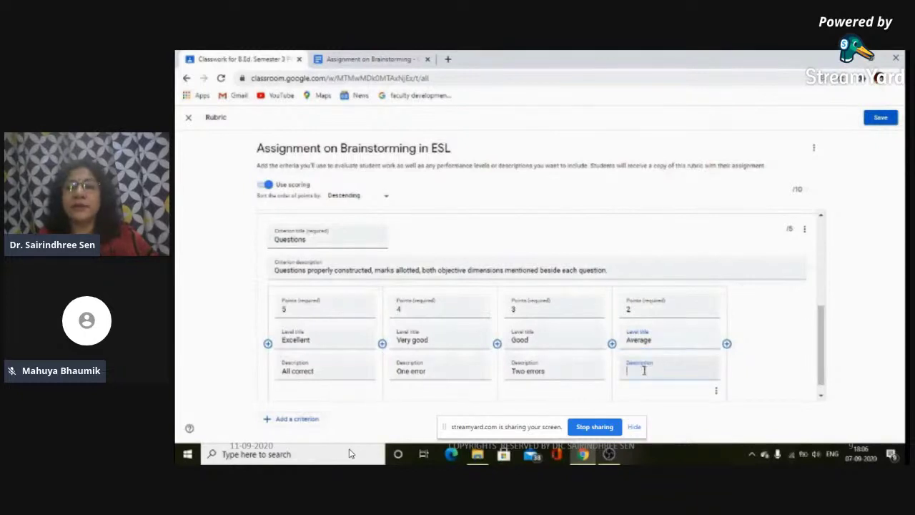
pyautogui.write('3 erro')
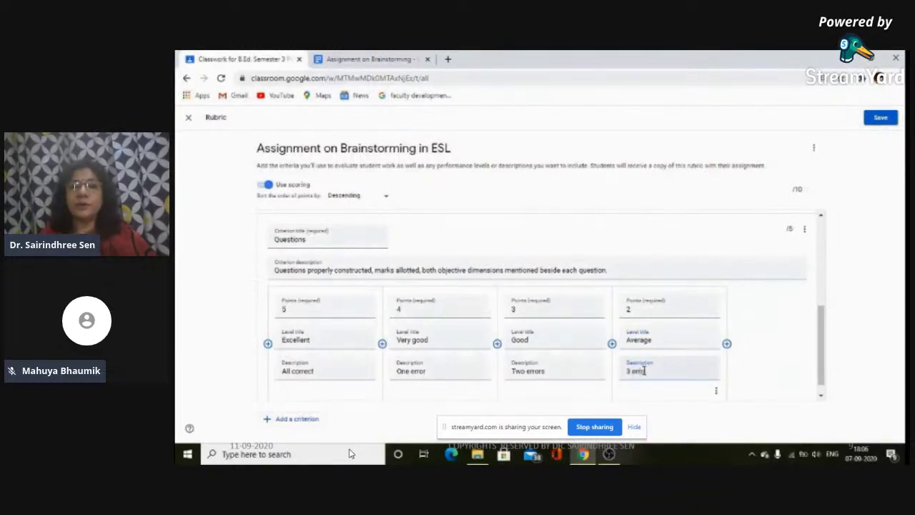
pyautogui.write('rs')
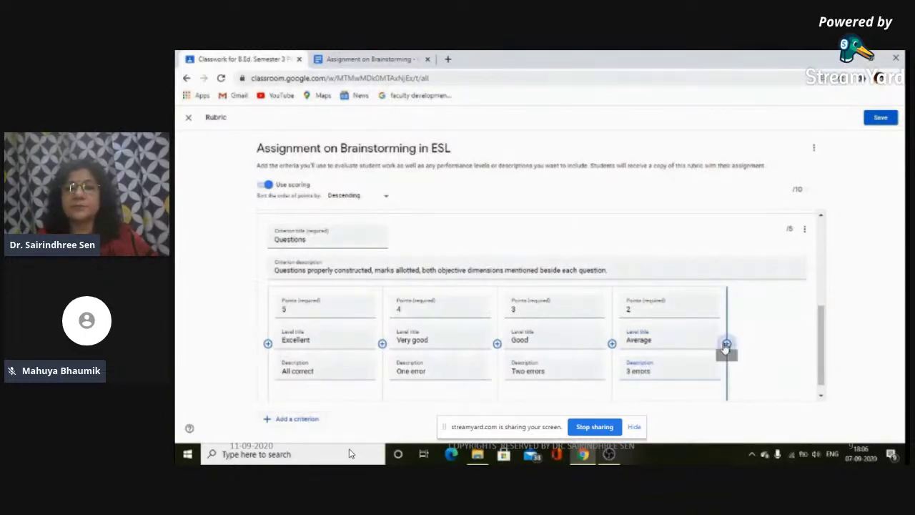
# - Add a fifth level to the Questions criterion worth 1 point, titled "Poor"
pyautogui.click(725, 343)
pyautogui.write('1')
pyautogui.click(739, 340)
pyautogui.write('Poor')
pyautogui.click(725, 367)
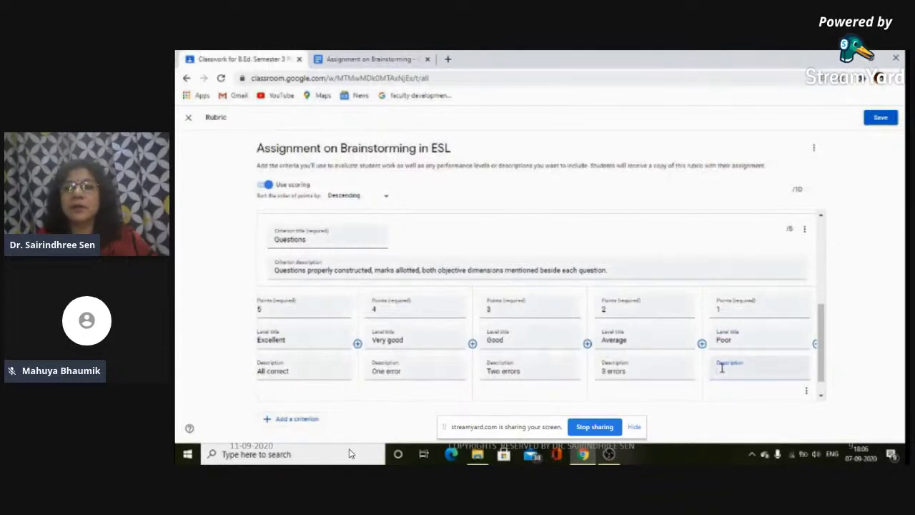
# - Replace the numeral in the Average level's description with a word so it reads "Three errors"
pyautogui.click(606, 372)
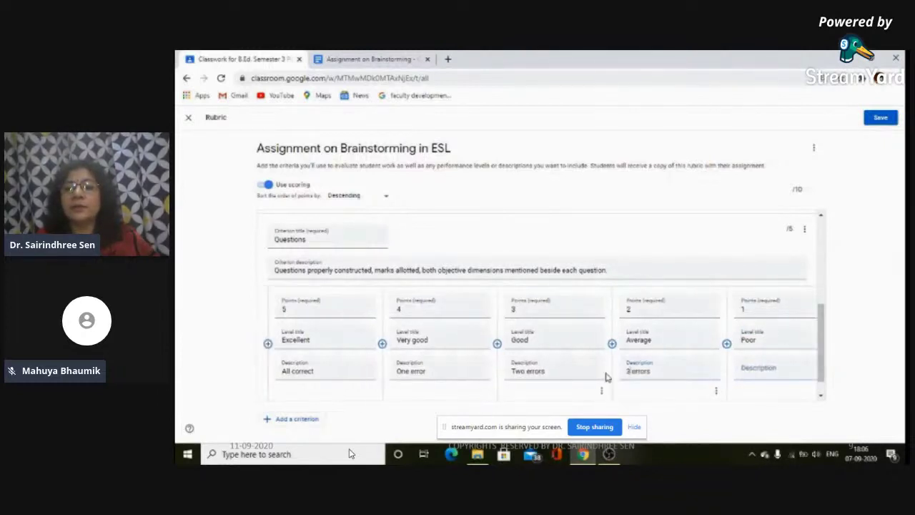
pyautogui.press('BackSpace')
pyautogui.write('Three')
# - Describe the Poor level of the Questions criterion as "Four errors" and save the rubric
pyautogui.click(737, 367)
pyautogui.write('Four erro')
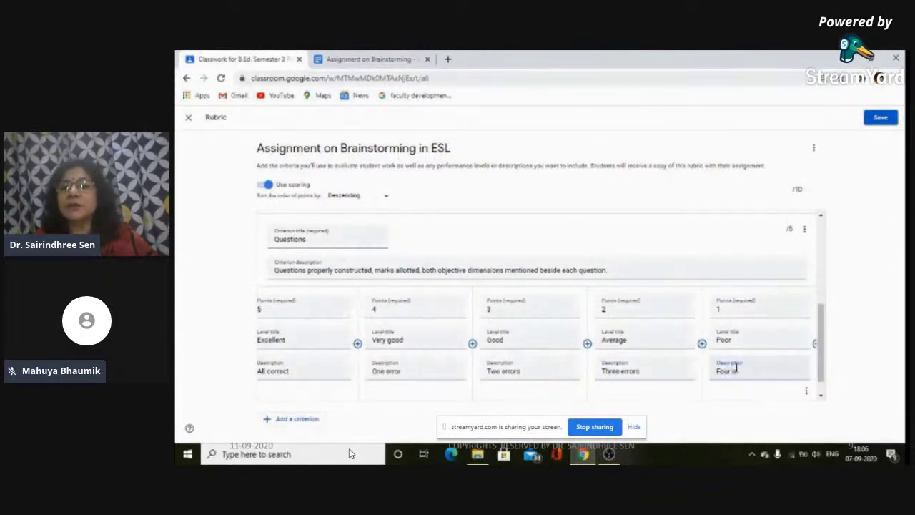
pyautogui.write('rs')
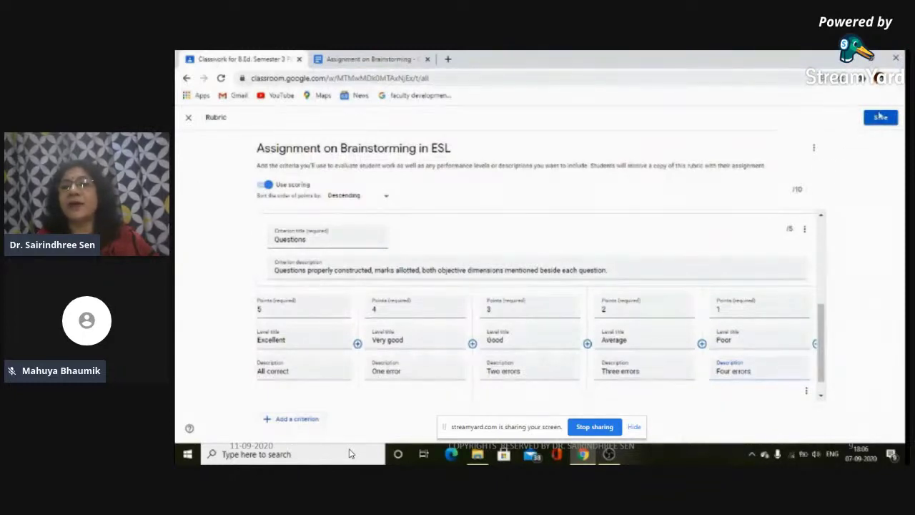
pyautogui.click(878, 120)
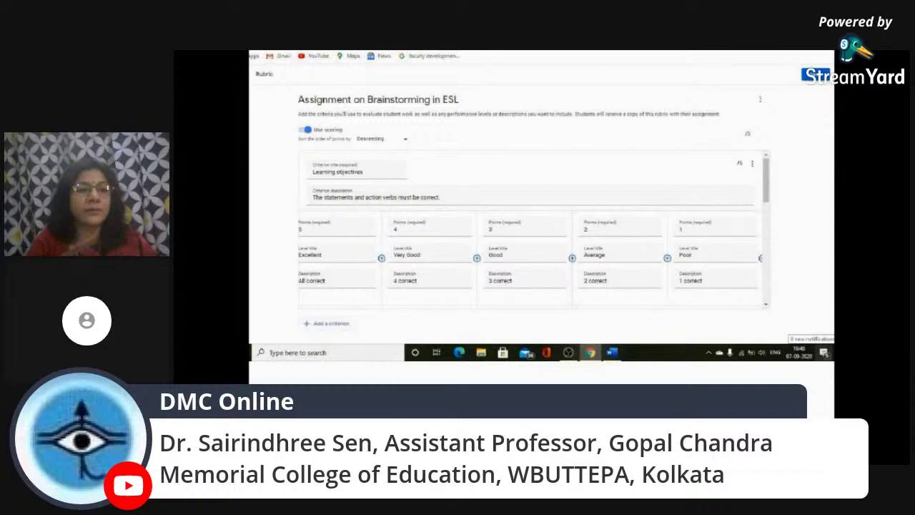
pyautogui.click(305, 381)
pyautogui.click(305, 380)
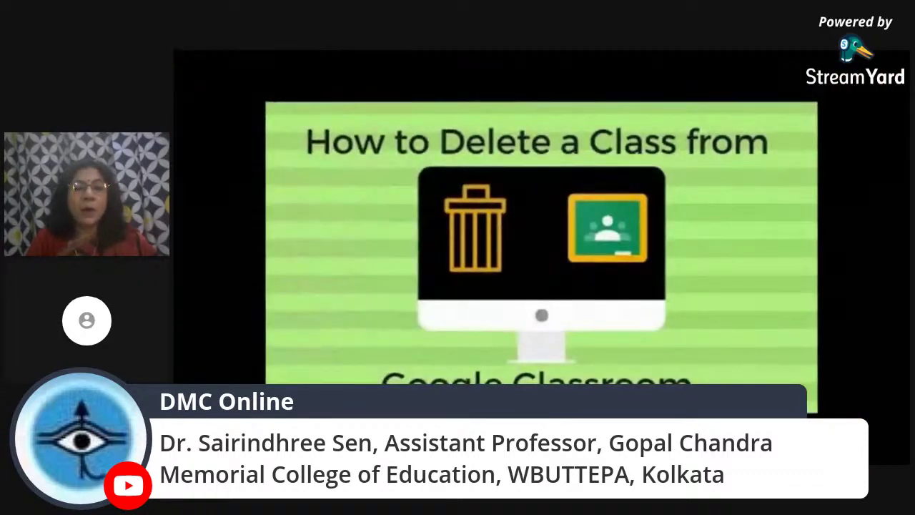